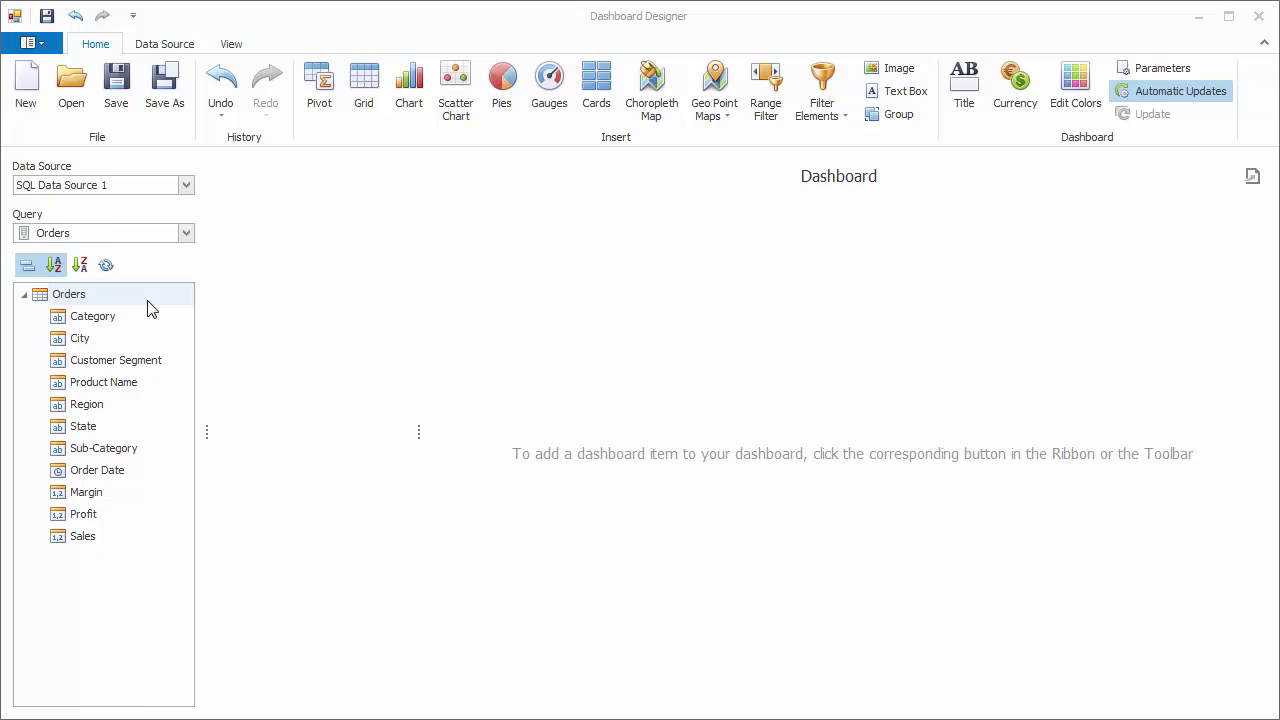
Step: Add a grid with Sub-Category, Profit (Sum) and Sales (Sum) columns
{"action": "left_click", "coordinate": [369, 114]}
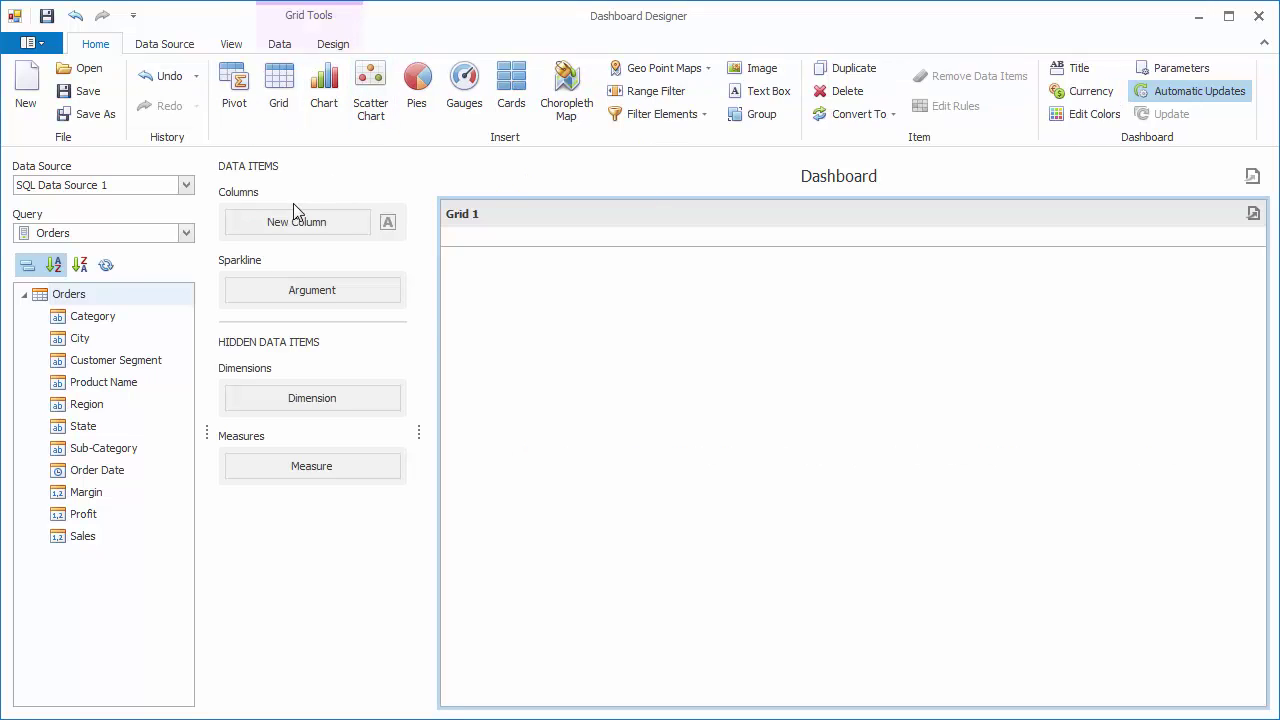
{"action": "left_click_drag", "start_coordinate": [104, 448], "coordinate": [266, 230]}
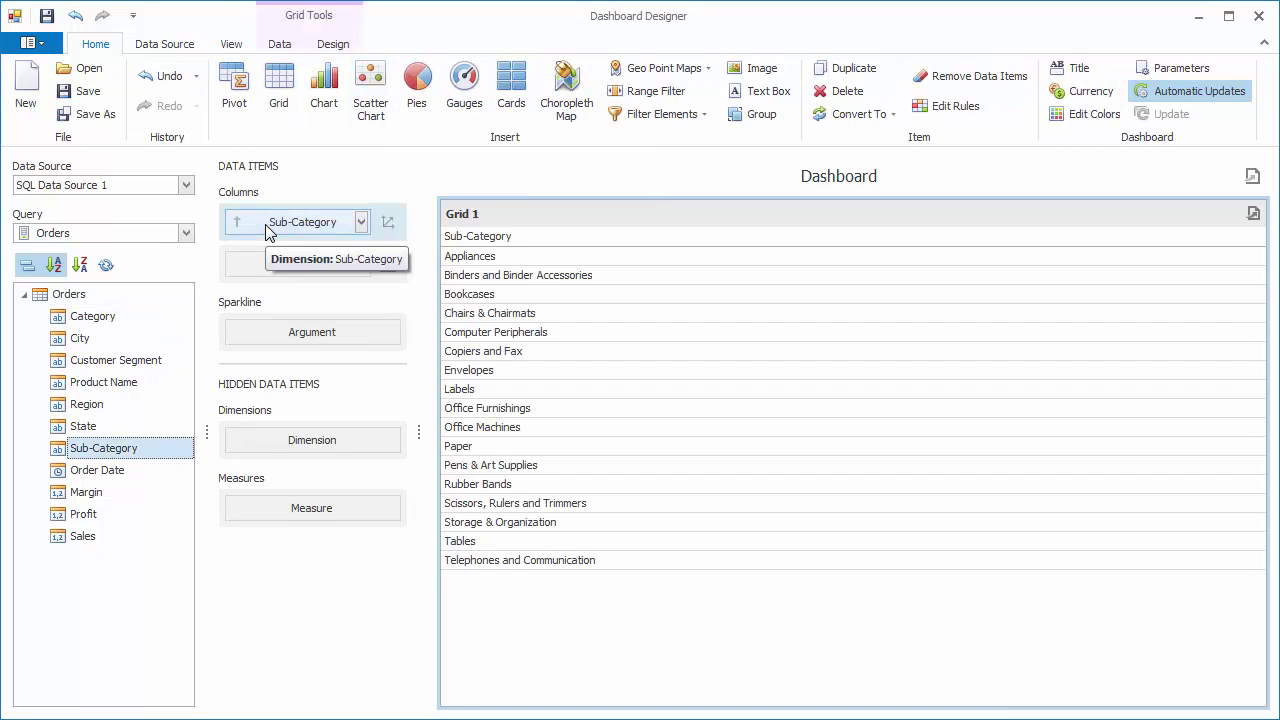
{"action": "left_click_drag", "start_coordinate": [100, 514], "coordinate": [334, 274]}
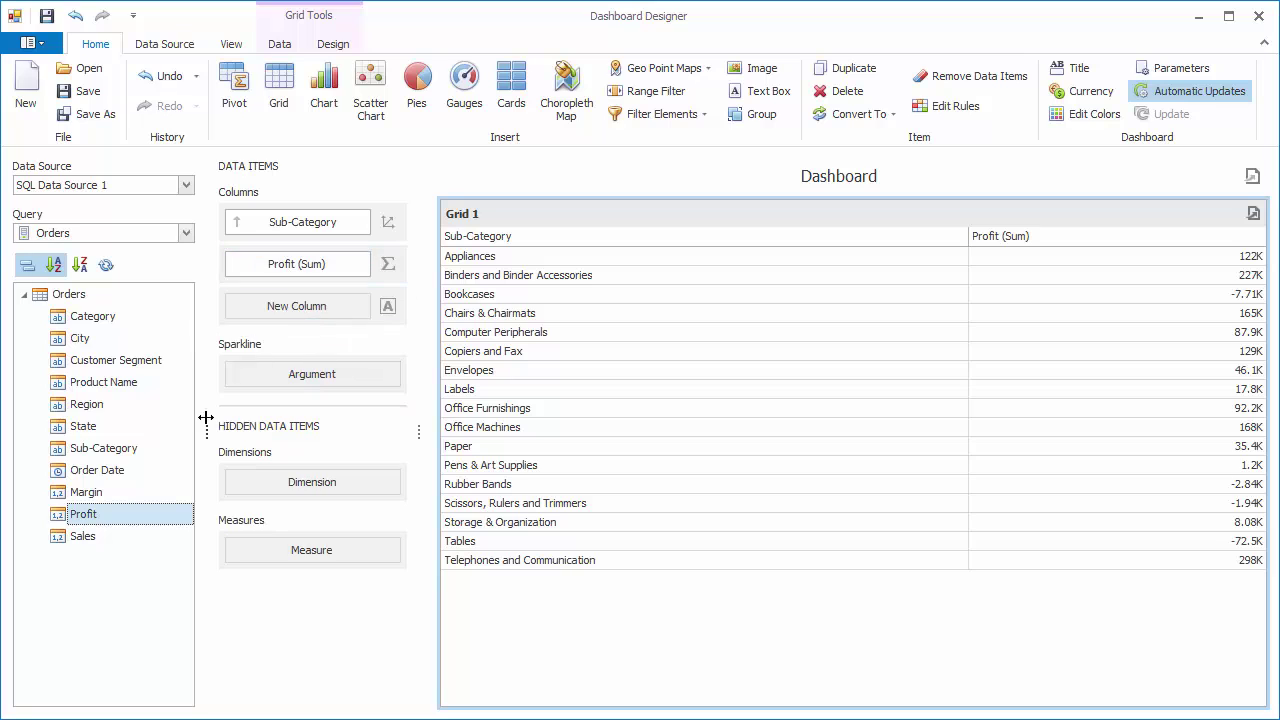
{"action": "left_click_drag", "start_coordinate": [125, 538], "coordinate": [302, 306]}
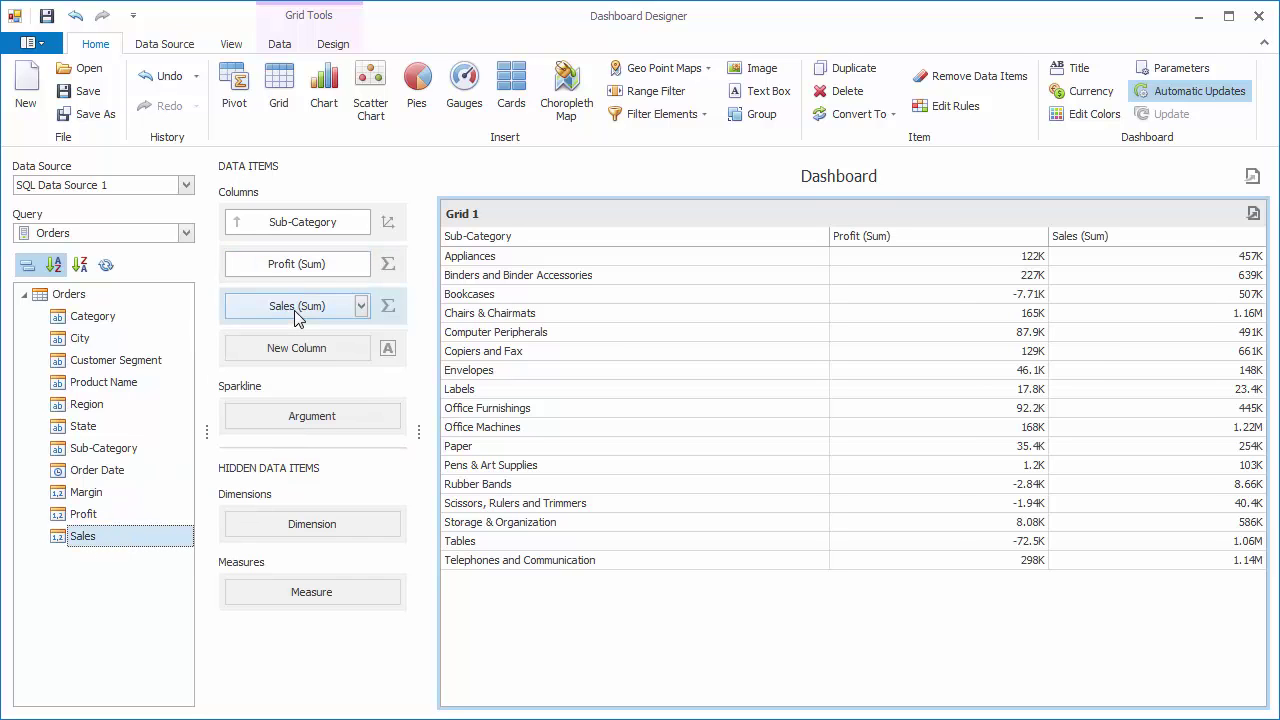
Step: Sort Sub-Category by Sales (Sum) in descending order
{"action": "left_click", "coordinate": [361, 222]}
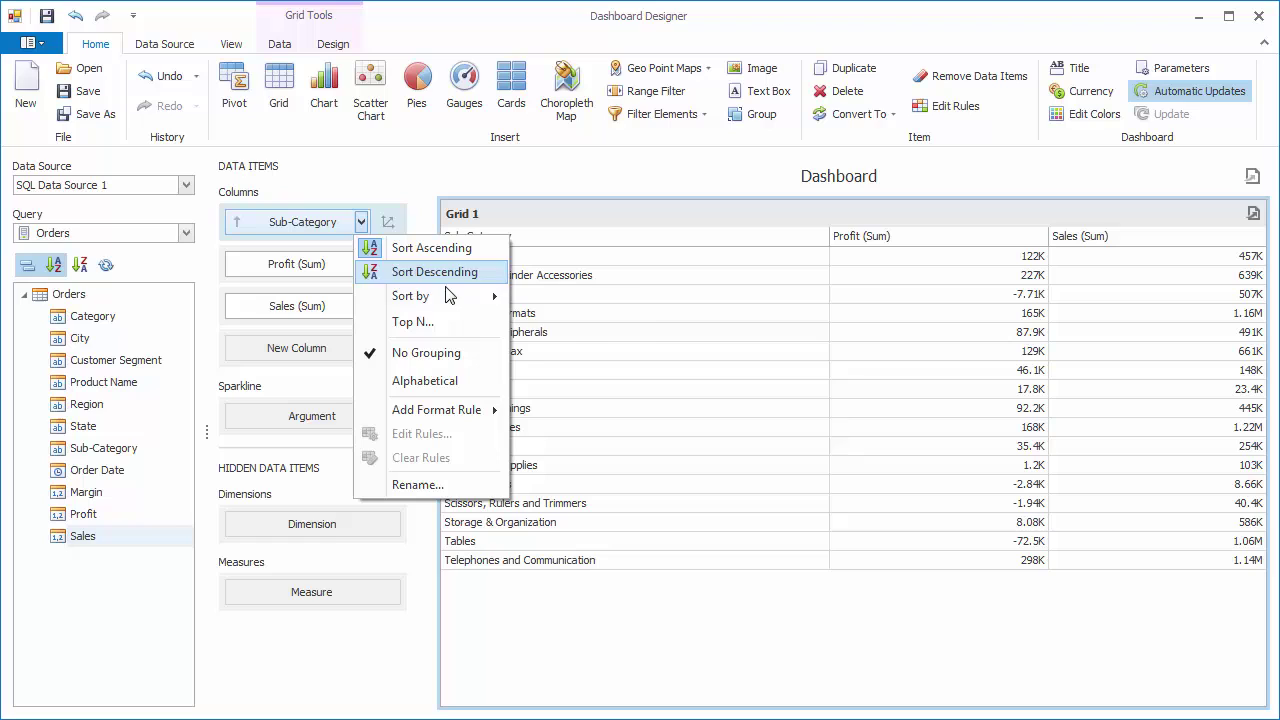
{"action": "mouse_move", "coordinate": [459, 304]}
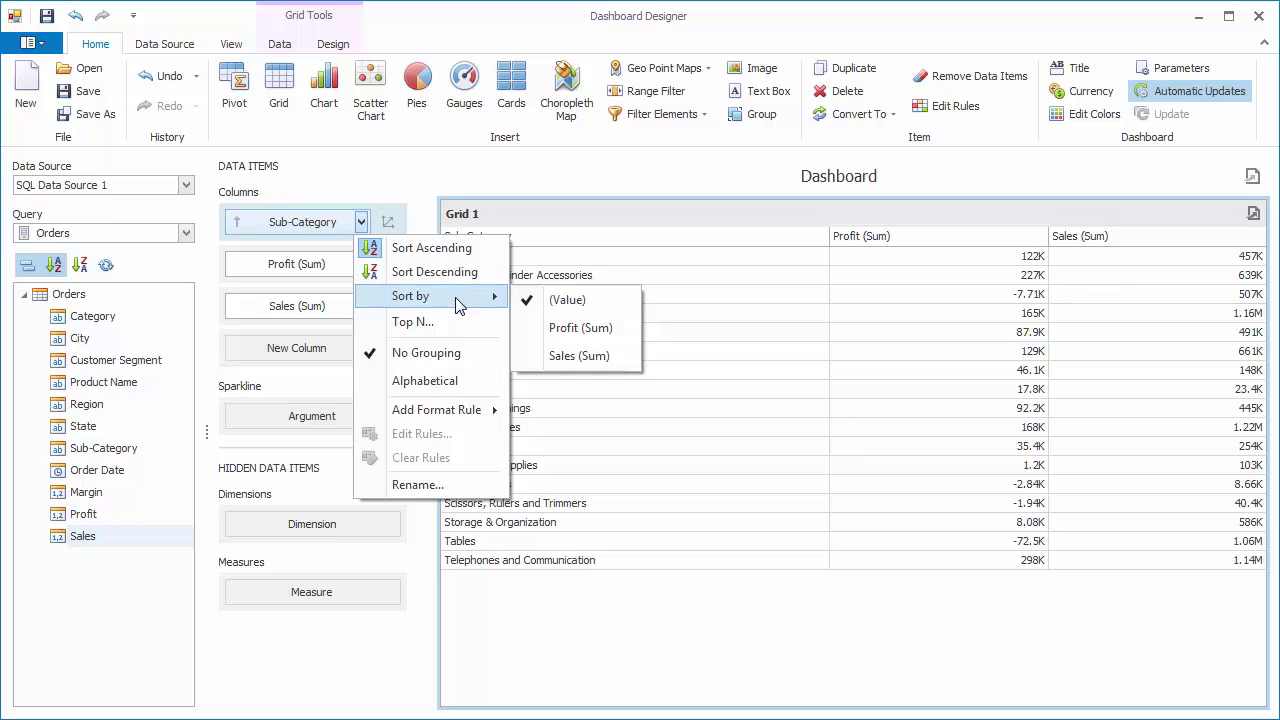
{"action": "left_click", "coordinate": [601, 364]}
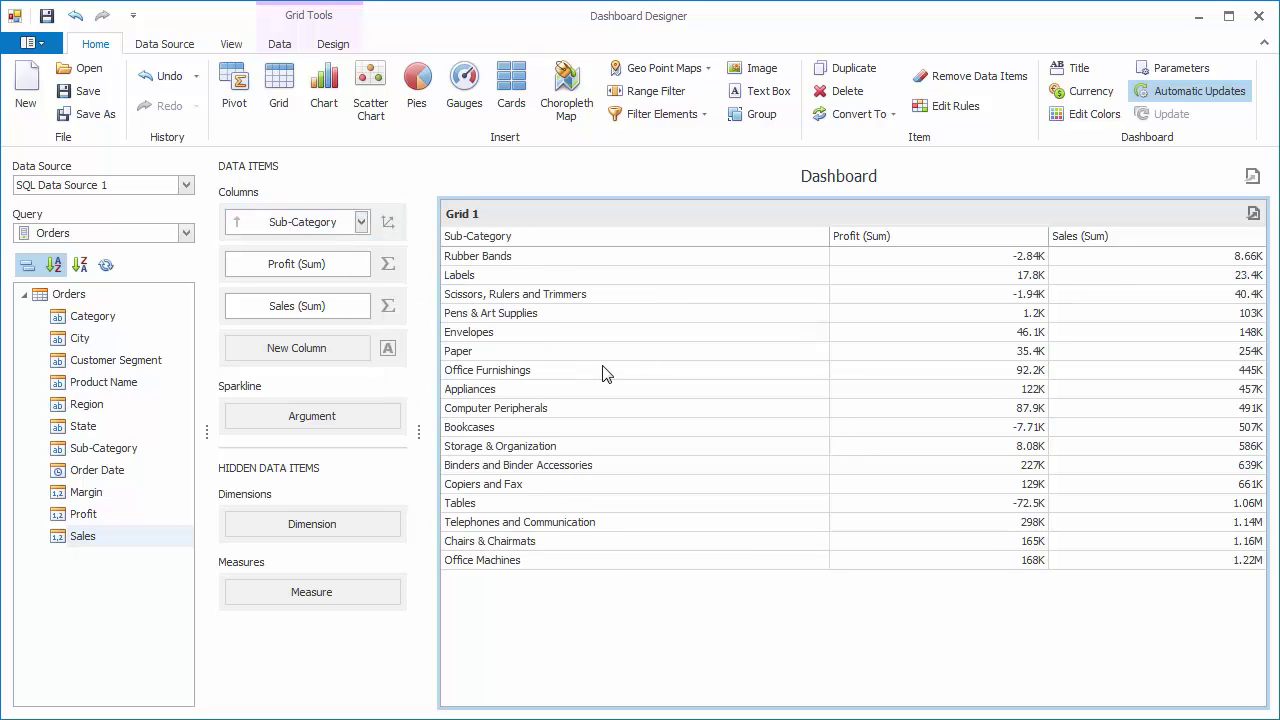
{"action": "left_click", "coordinate": [303, 222]}
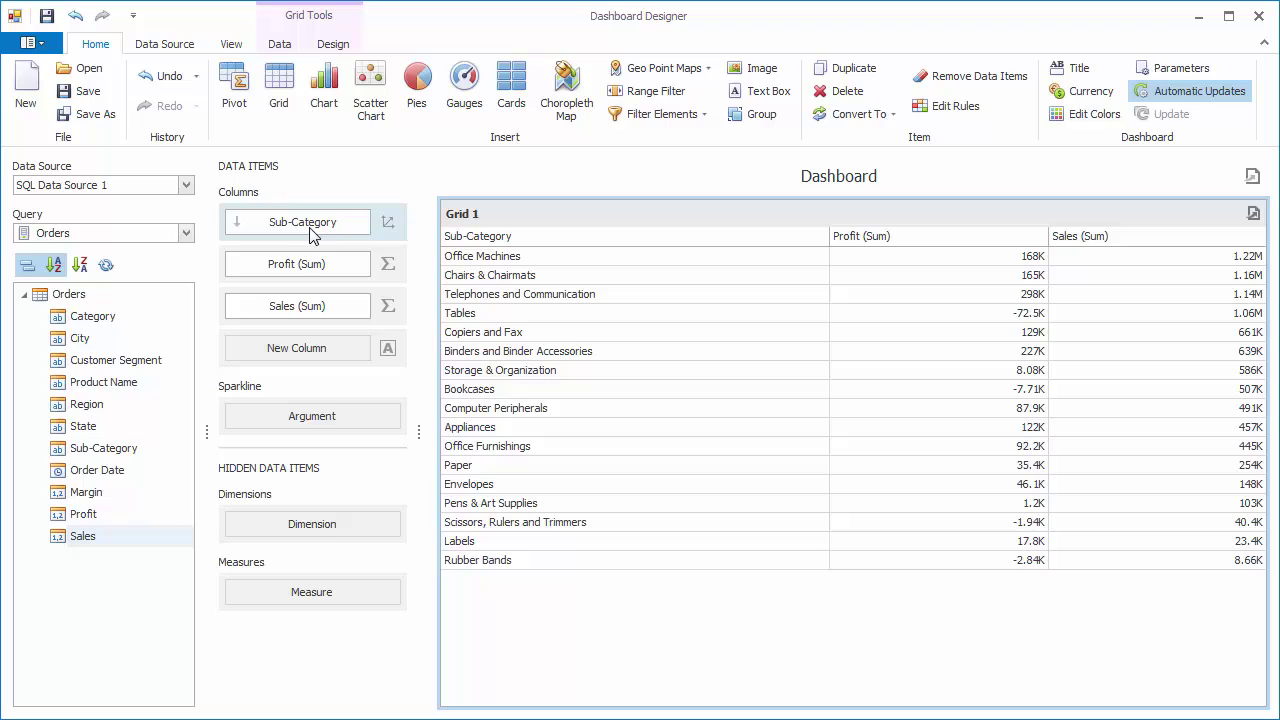
Step: Add a Bar format rule to the Profit (Sum) column
{"action": "left_click", "coordinate": [361, 264]}
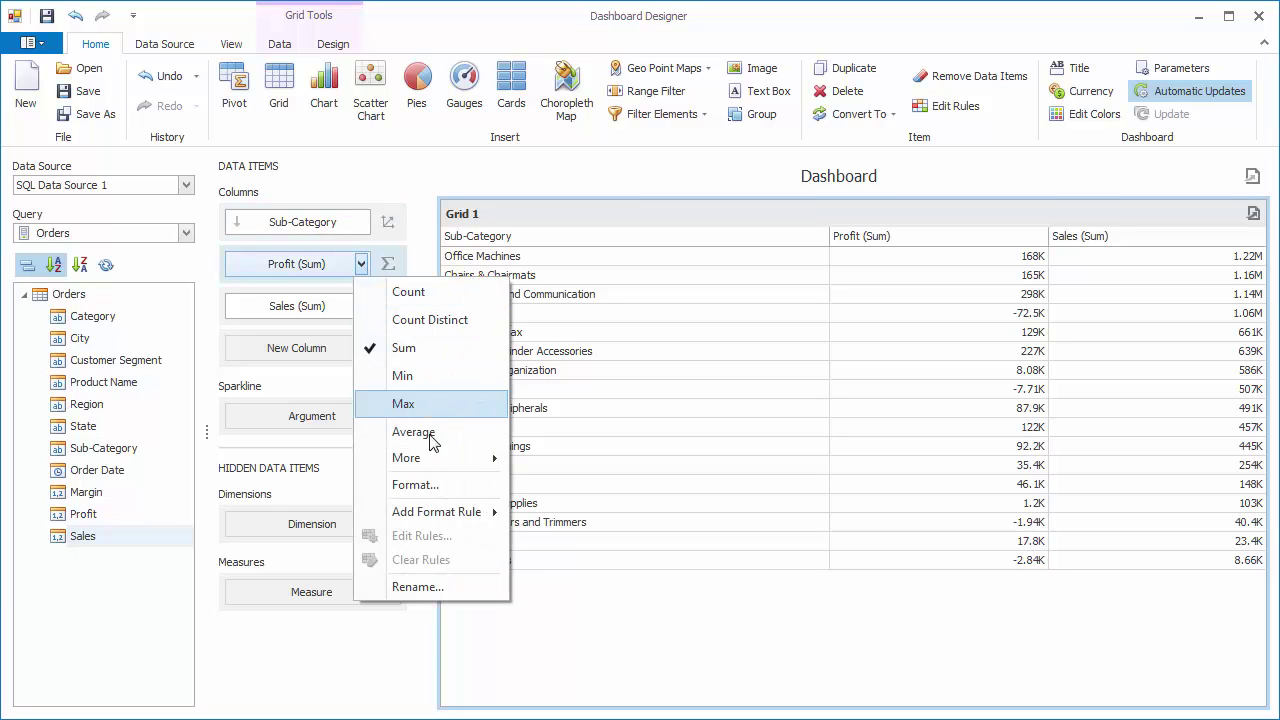
{"action": "mouse_move", "coordinate": [476, 514]}
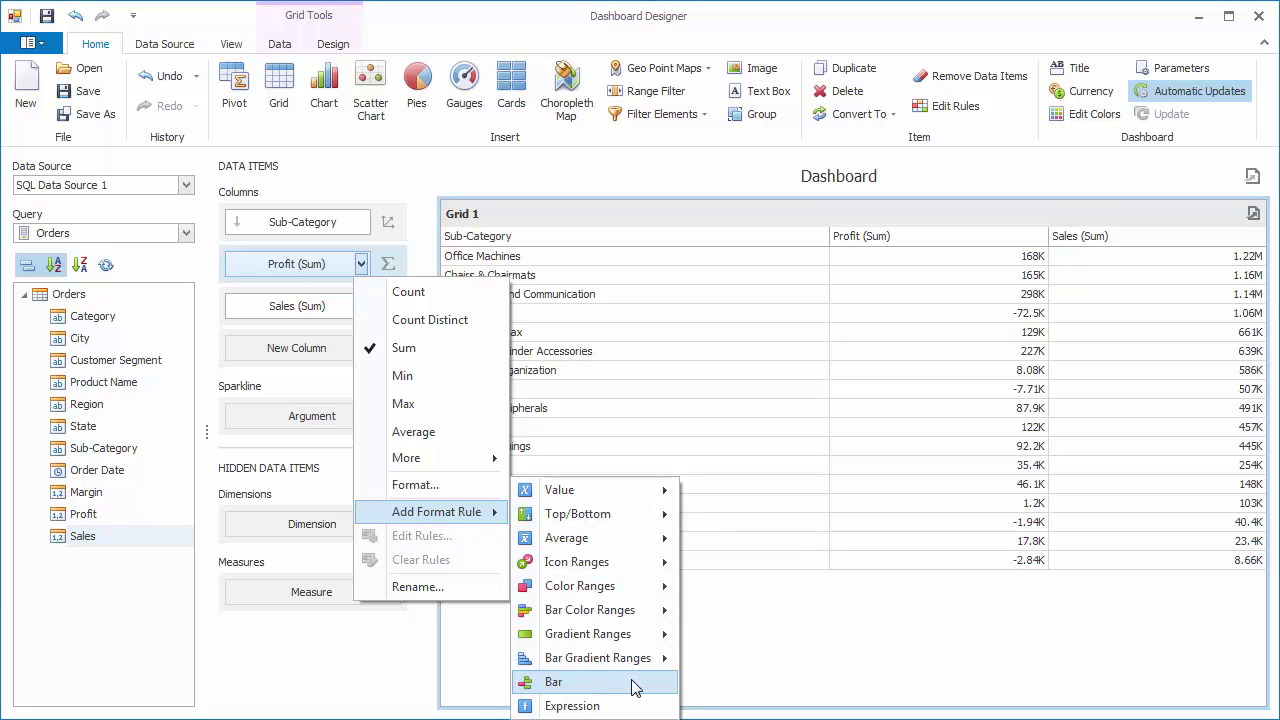
{"action": "left_click", "coordinate": [634, 688]}
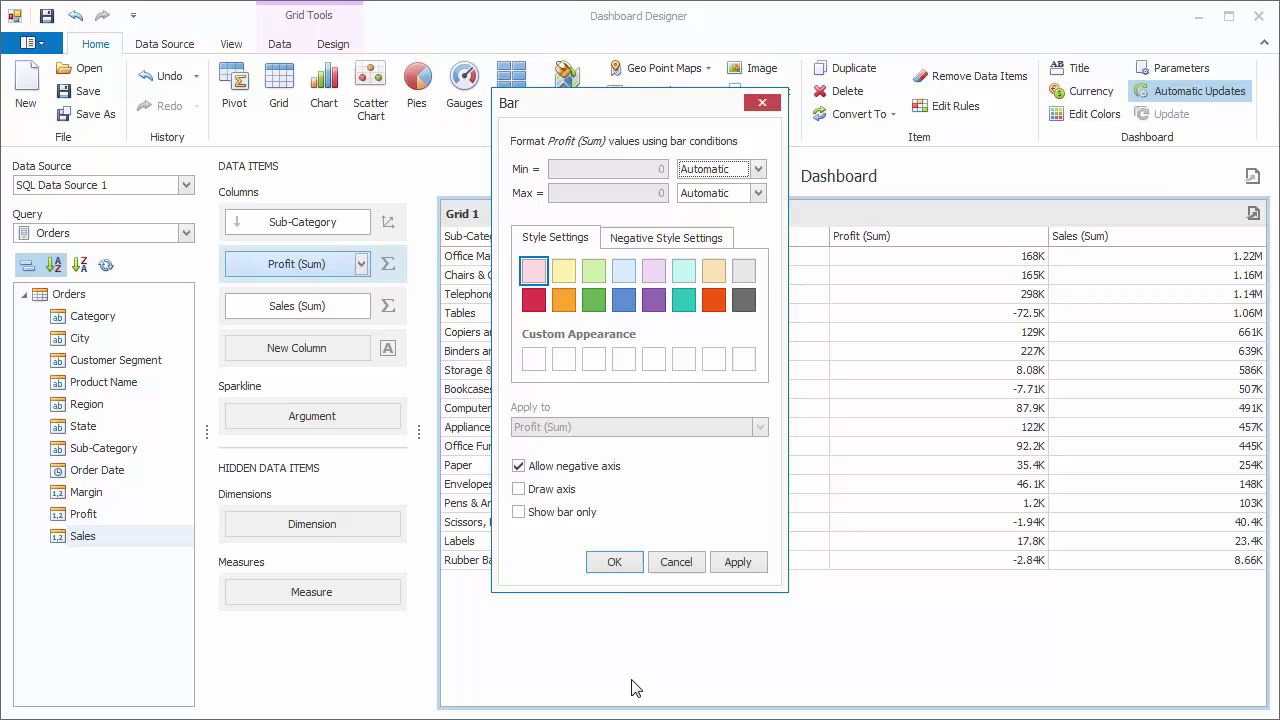
{"action": "left_click_drag", "start_coordinate": [619, 108], "coordinate": [255, 143]}
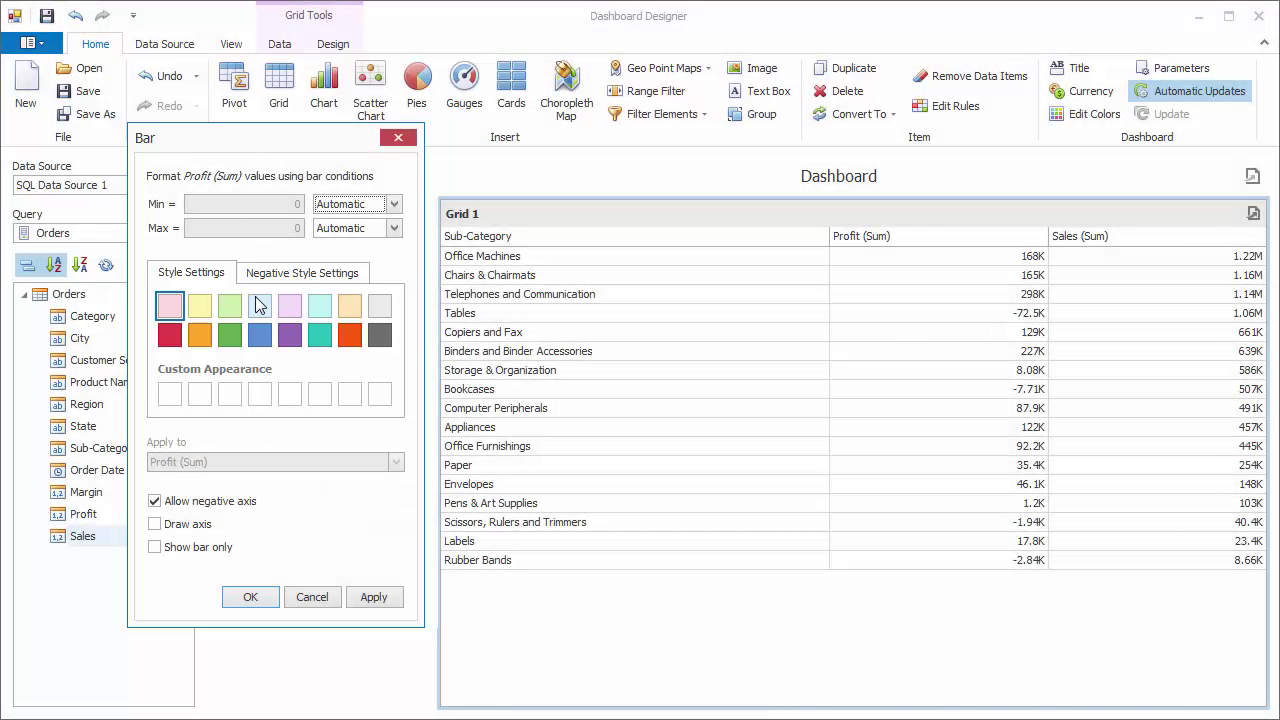
Step: Make positive bars light blue, enable pink negative-value bars, and apply the rule
{"action": "left_click", "coordinate": [260, 310]}
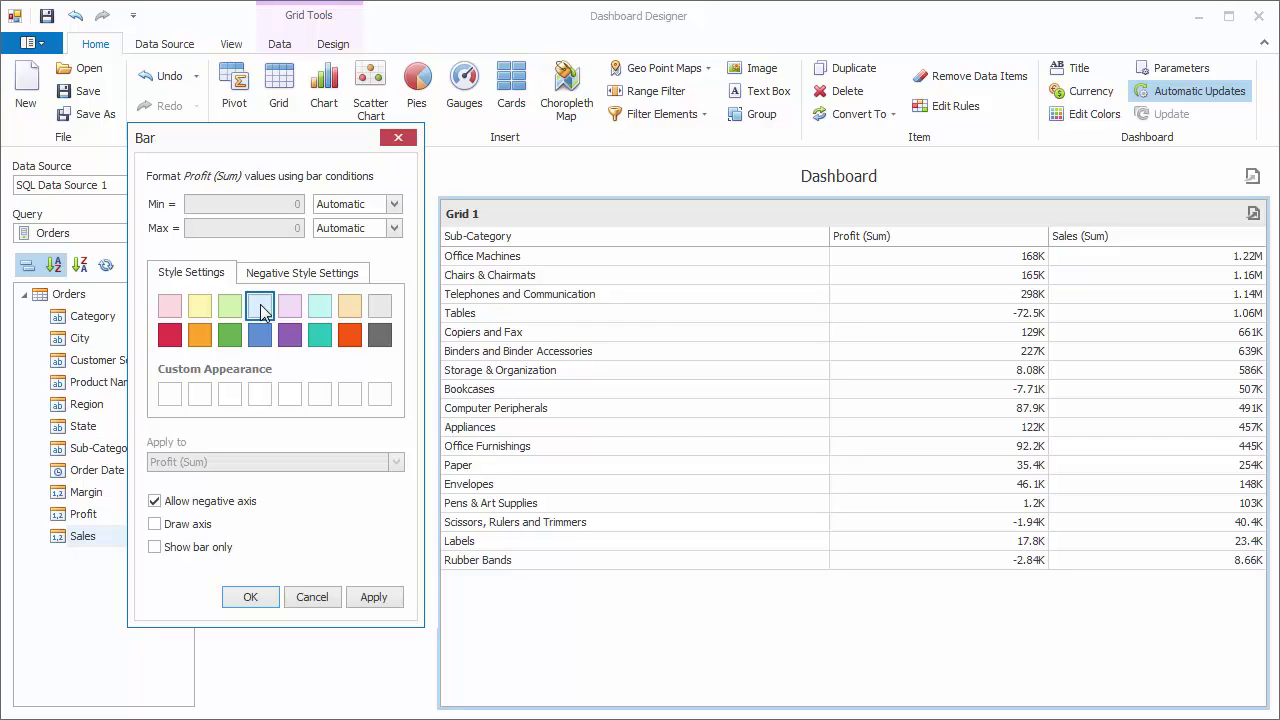
{"action": "left_click", "coordinate": [271, 281]}
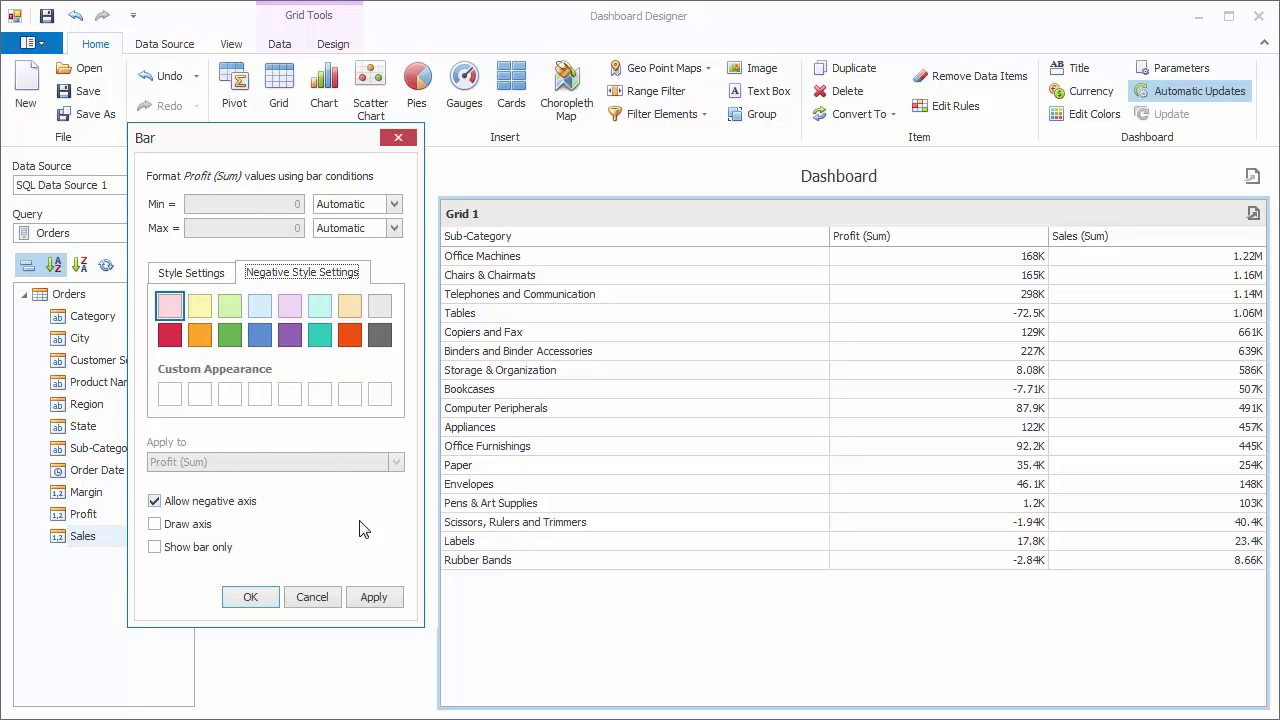
{"action": "left_click", "coordinate": [385, 598]}
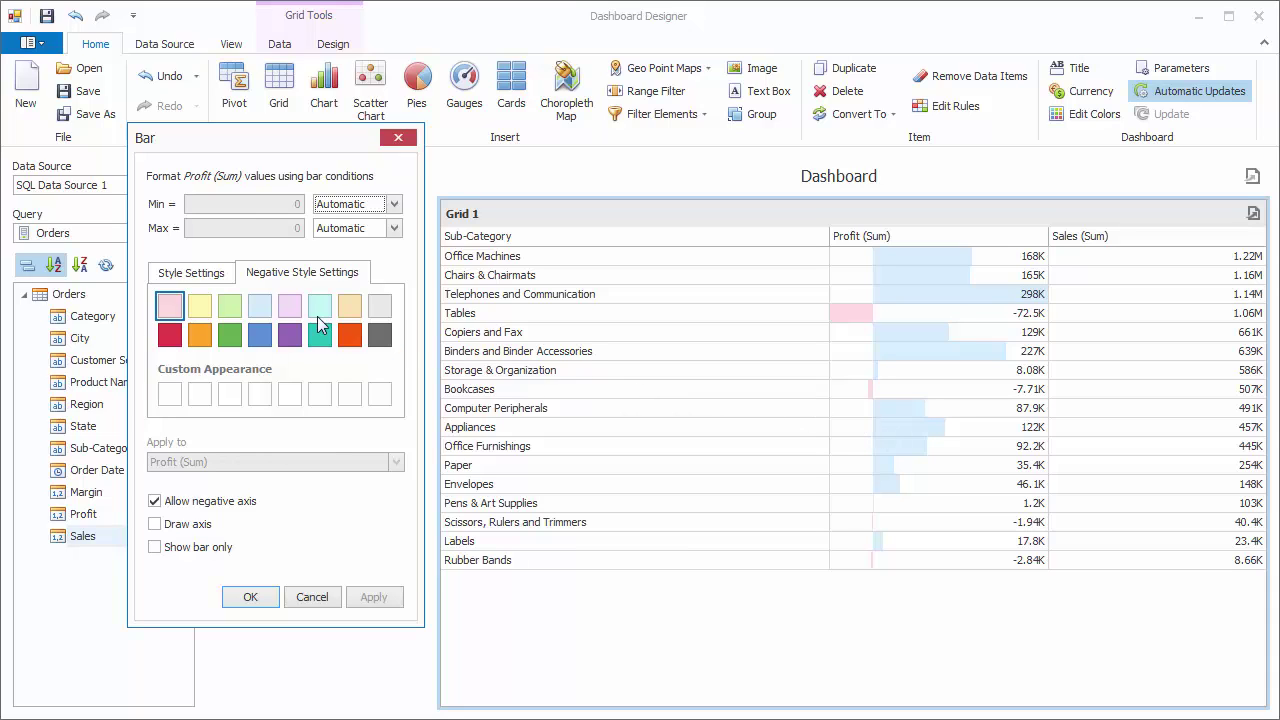
{"action": "left_click", "coordinate": [192, 273]}
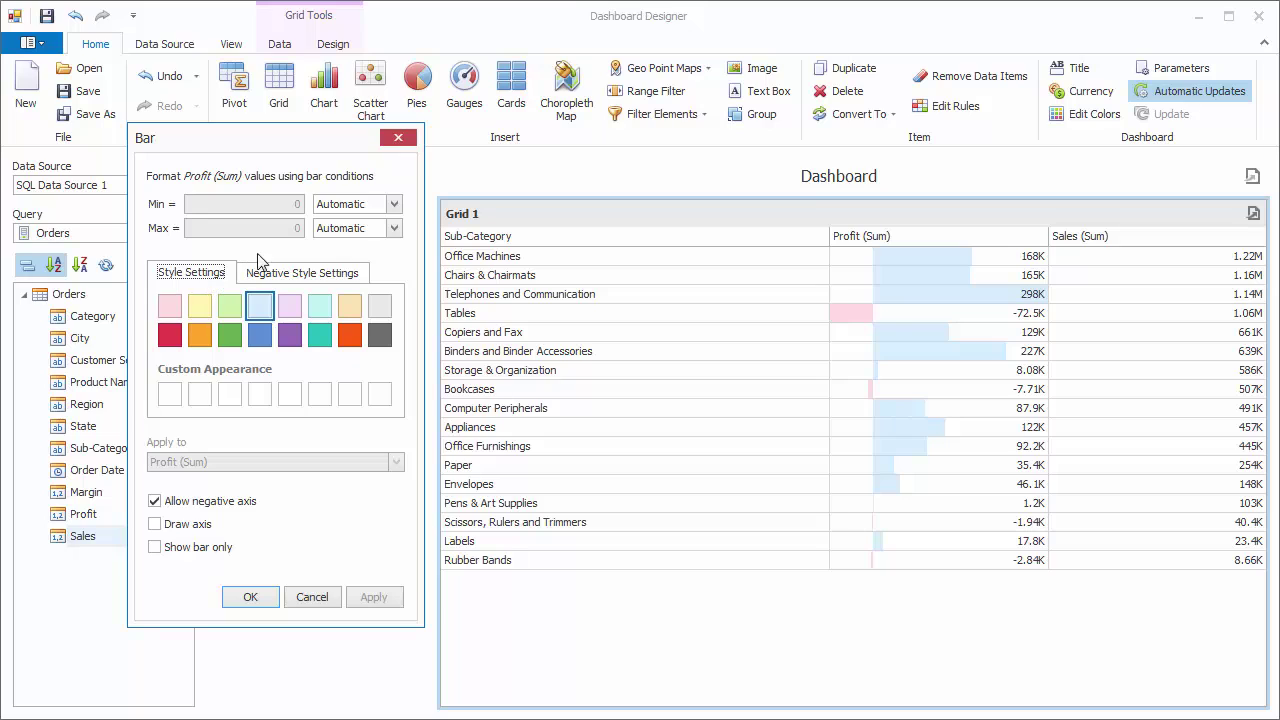
Step: Set the bar Max type to Number with a value of 400000 and apply it
{"action": "left_click", "coordinate": [394, 229]}
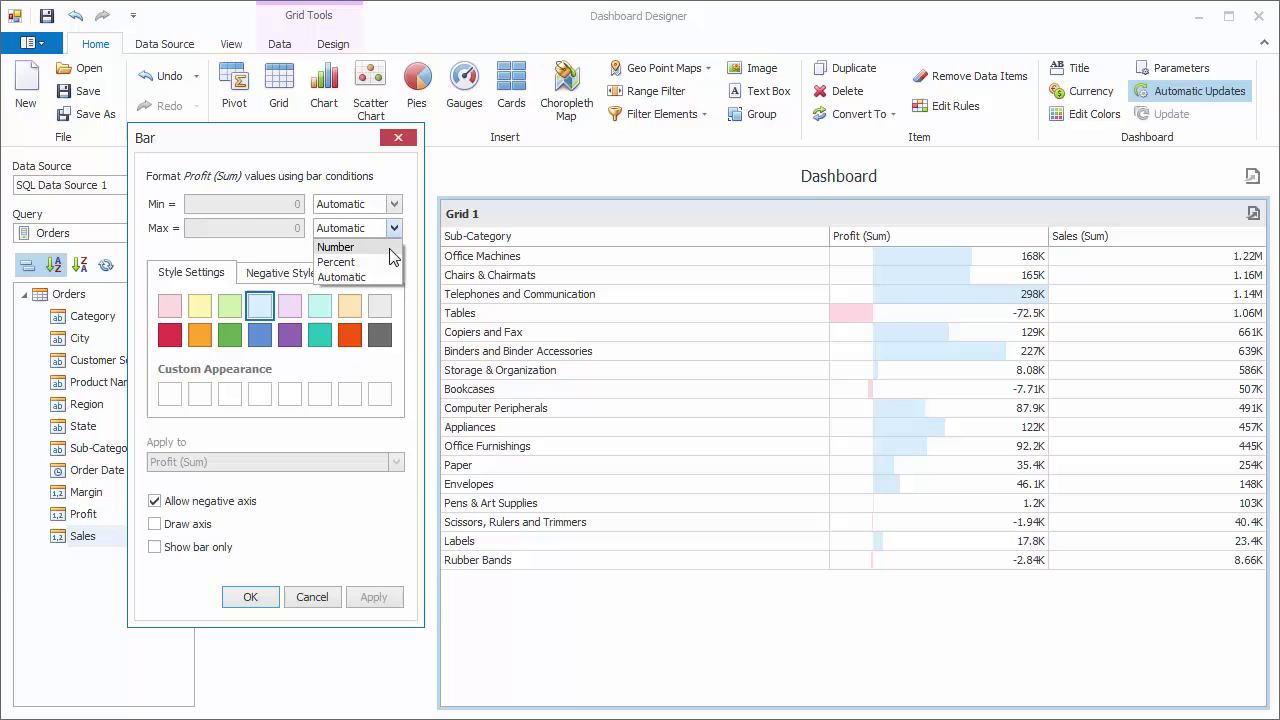
{"action": "left_click", "coordinate": [393, 248]}
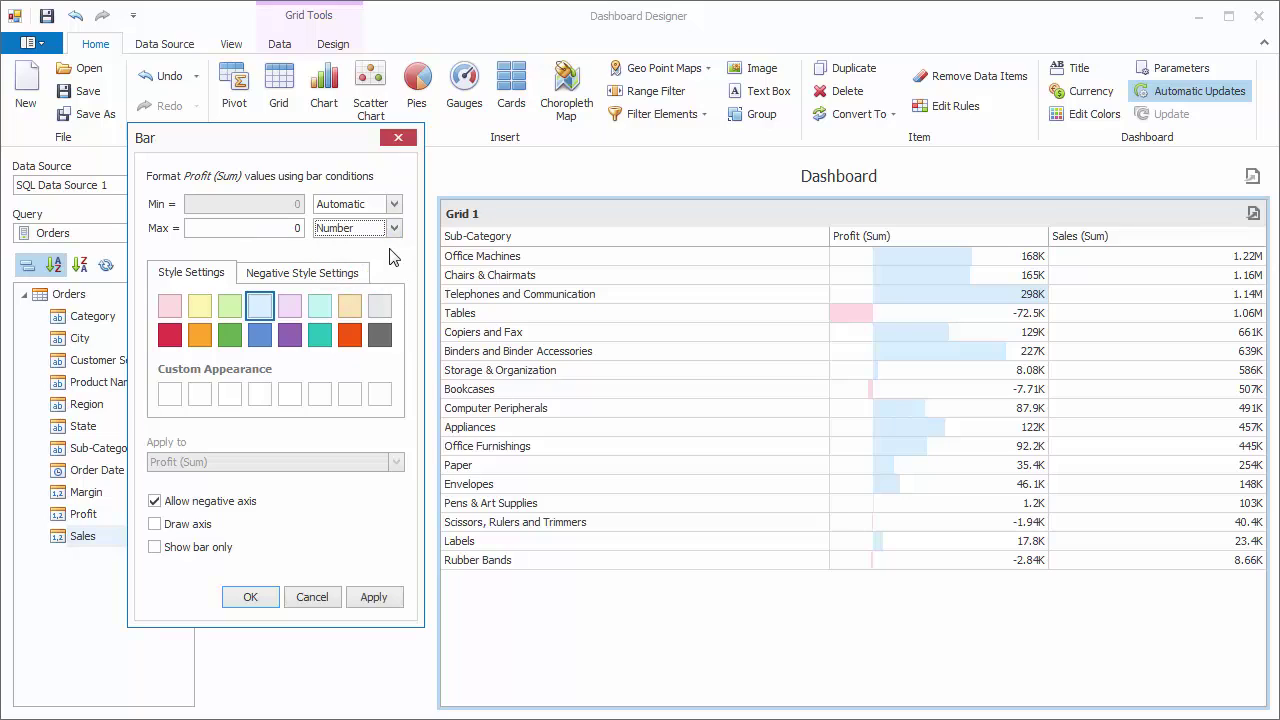
{"action": "double_click", "coordinate": [292, 229]}
{"action": "type", "text": "400000"}
{"action": "left_click", "coordinate": [375, 597]}
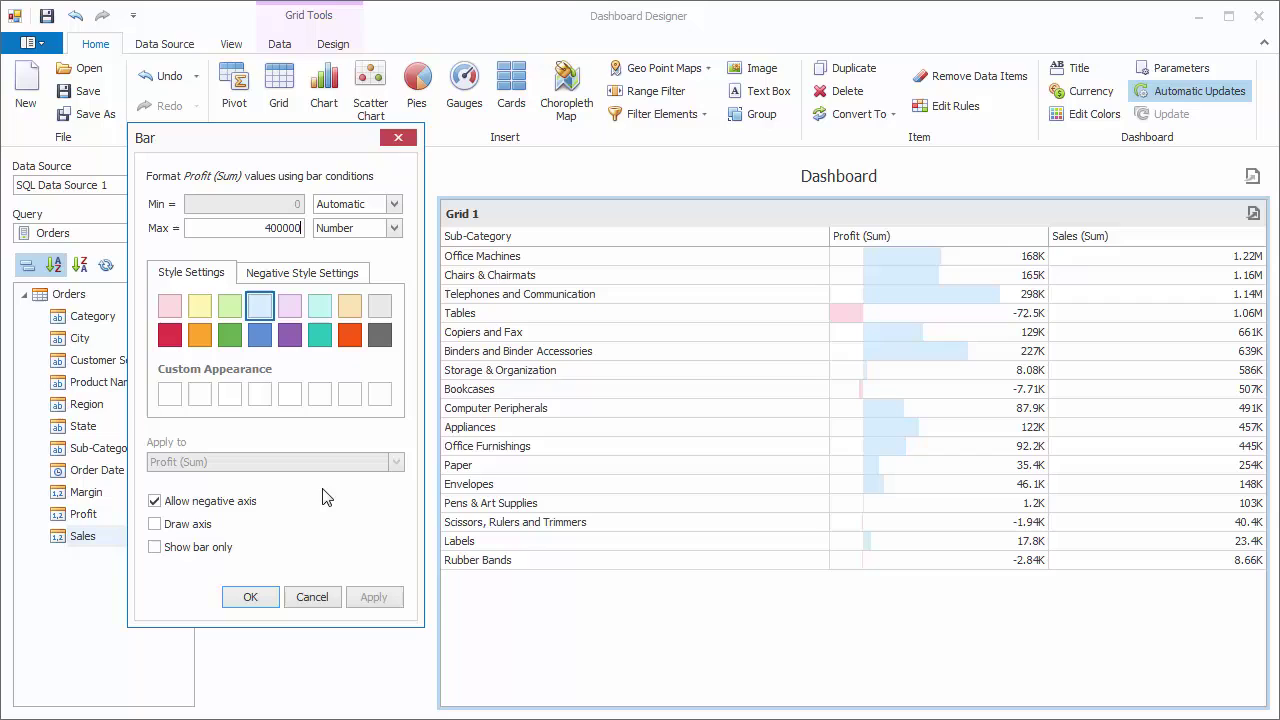
Step: Try the negative-value axis off and on, then add an axis line to the Profit bars
{"action": "left_click", "coordinate": [240, 505]}
{"action": "left_click", "coordinate": [370, 597]}
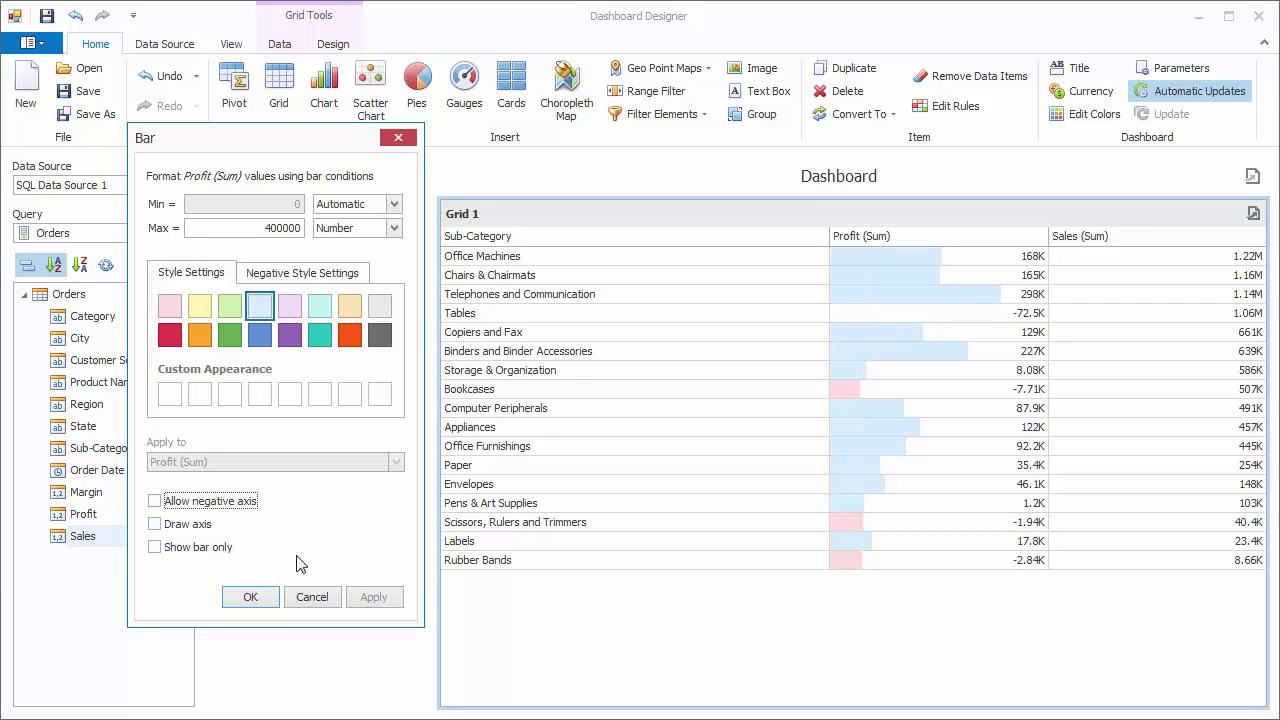
{"action": "left_click", "coordinate": [247, 506]}
{"action": "left_click", "coordinate": [360, 598]}
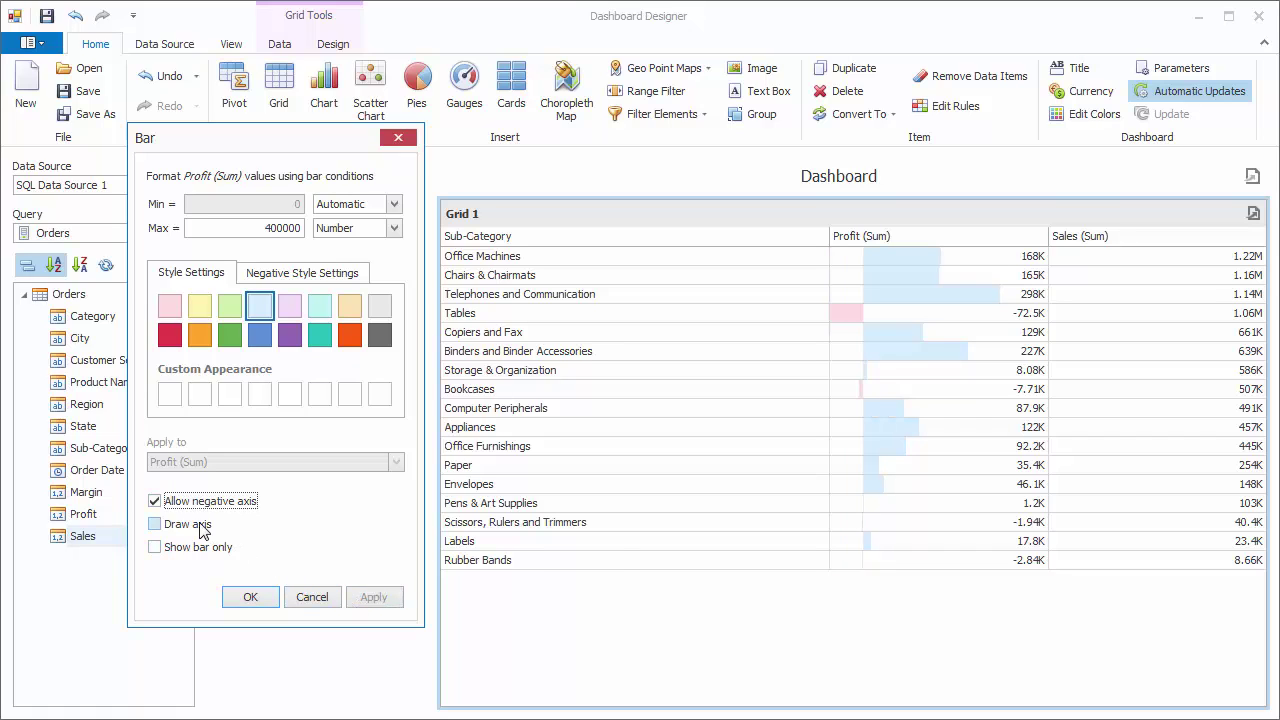
{"action": "left_click", "coordinate": [200, 525]}
{"action": "left_click", "coordinate": [363, 594]}
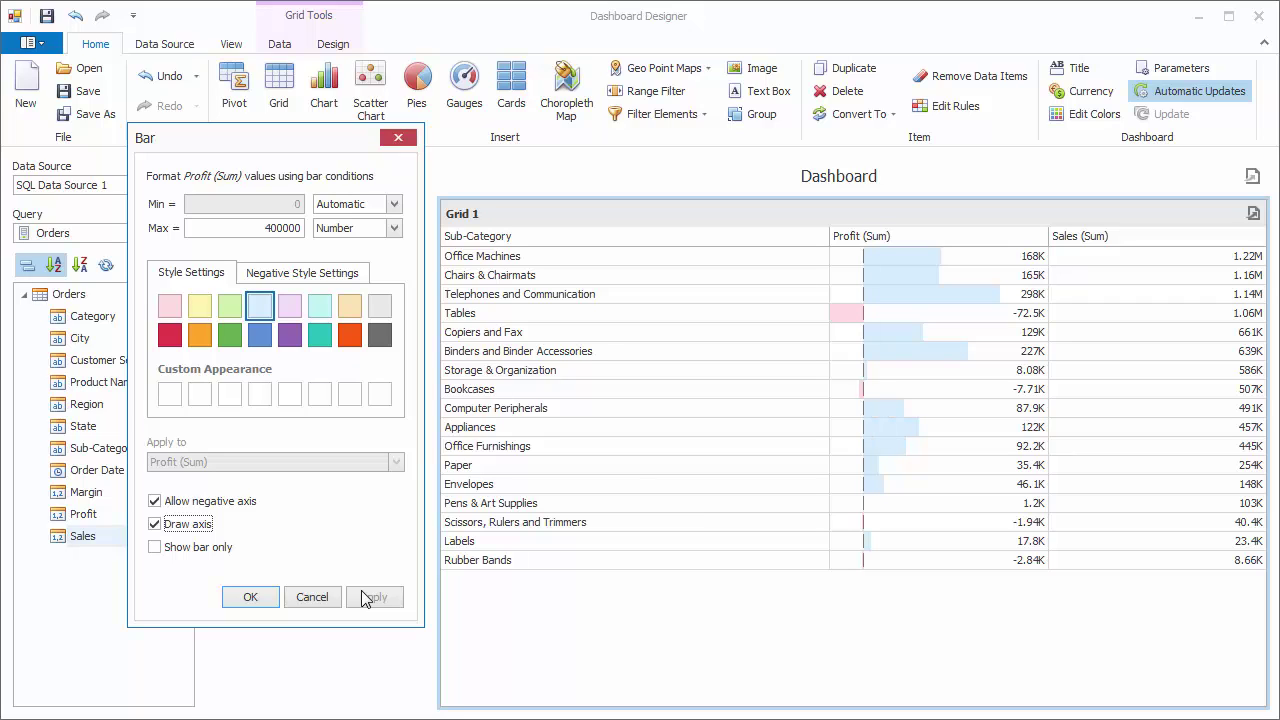
Step: Hide the Profit numbers so only bars show, and confirm the bar rule with OK
{"action": "left_click", "coordinate": [224, 548]}
{"action": "left_click", "coordinate": [390, 598]}
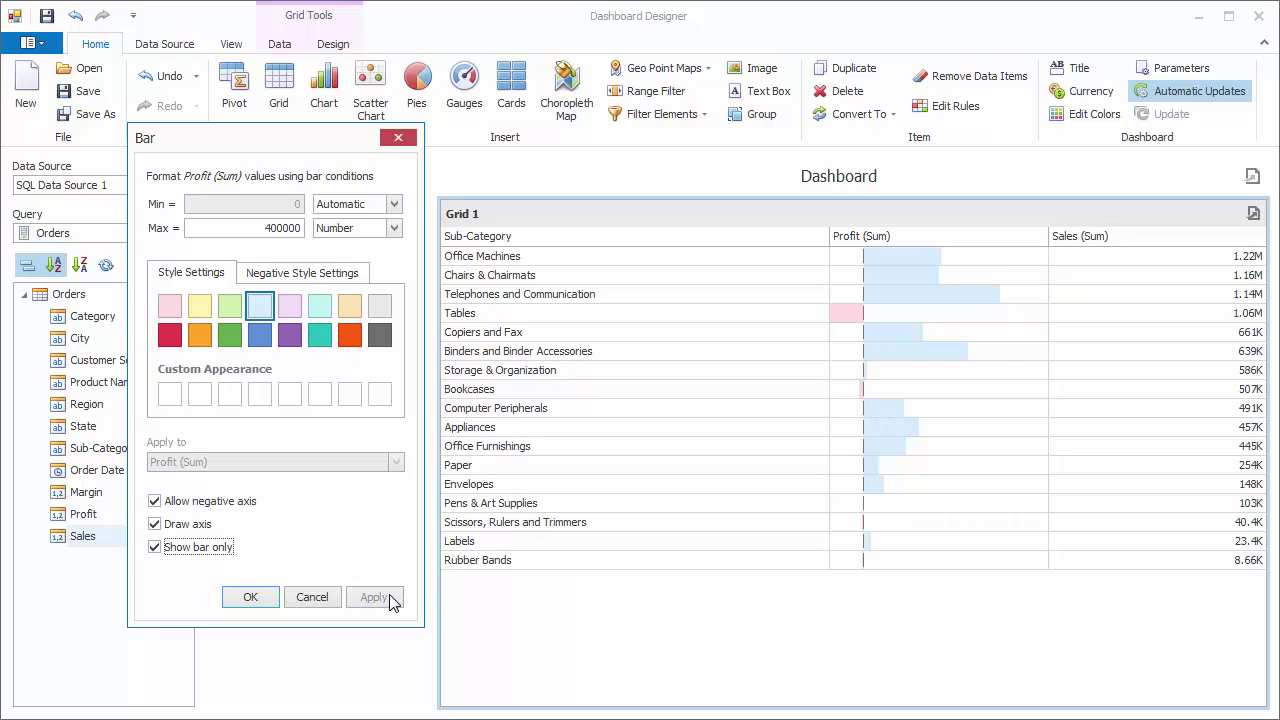
{"action": "left_click", "coordinate": [250, 597]}
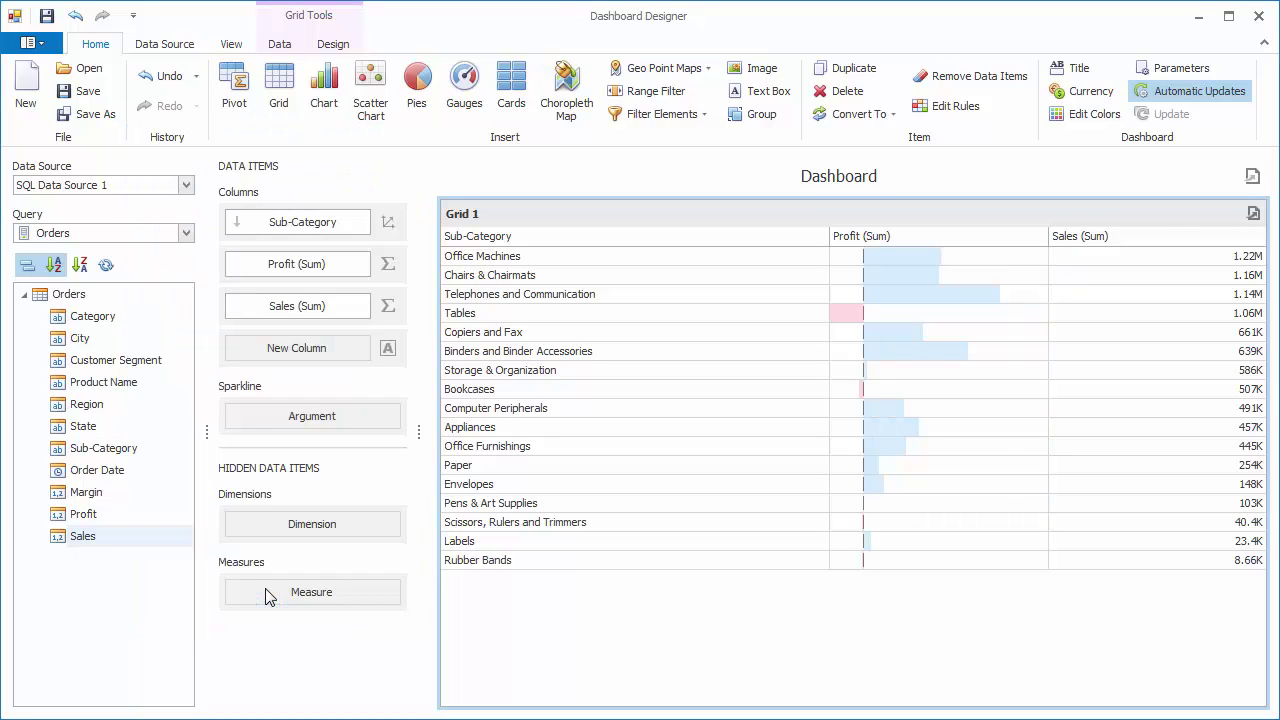
{"action": "mouse_move", "coordinate": [838, 323]}
{"action": "mouse_move", "coordinate": [896, 305]}
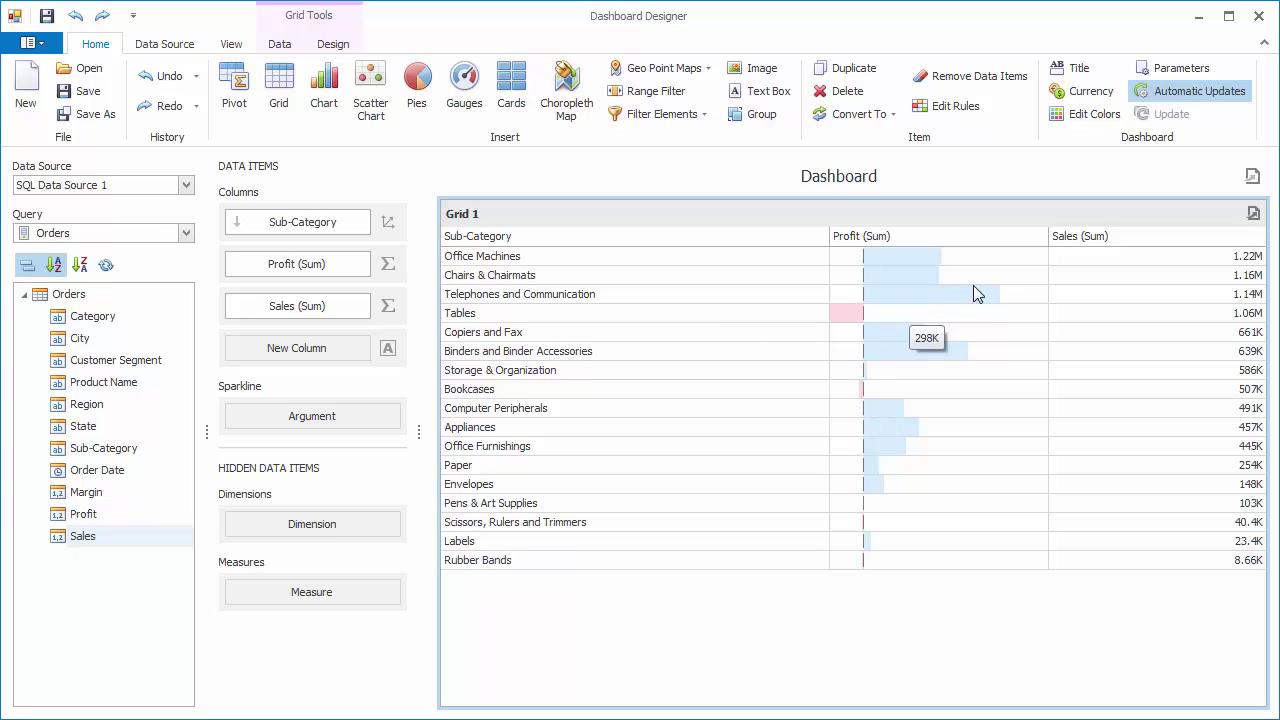
Step: Add a 3 Ranges Red/Green/Blue Bar Color Ranges rule to Sales (Sum) and apply it
{"action": "right_click", "coordinate": [1129, 241]}
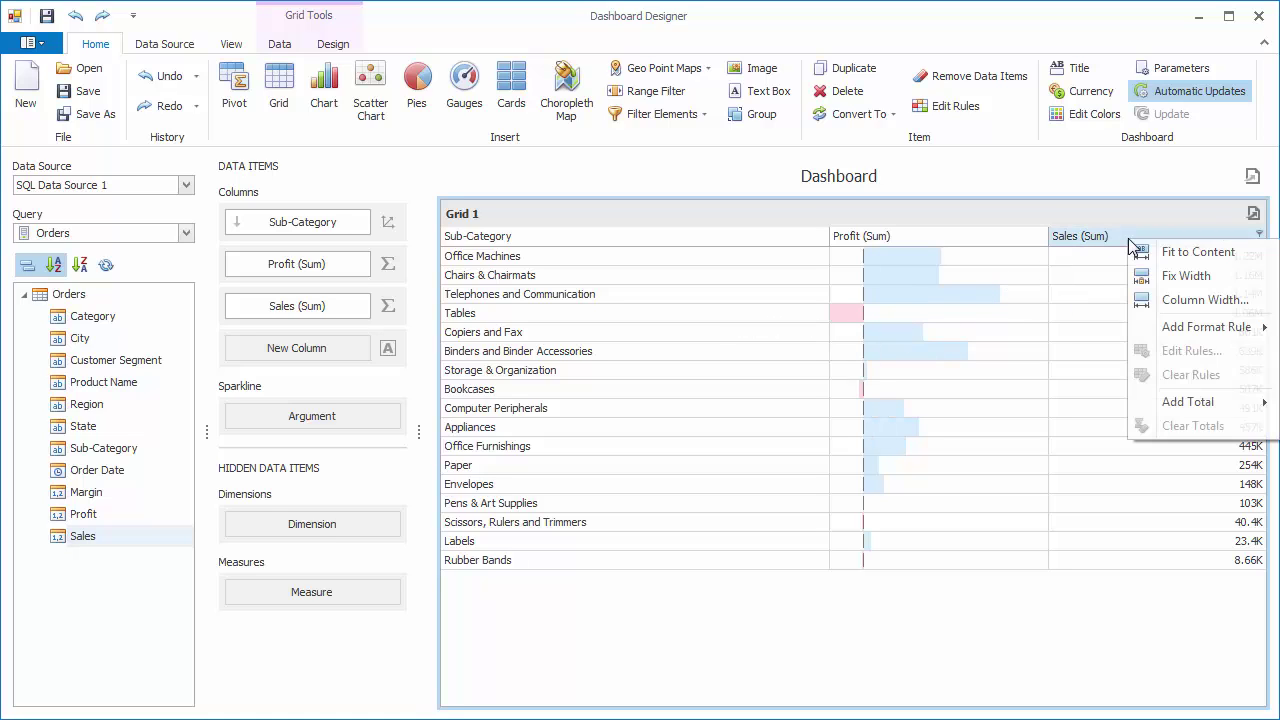
{"action": "mouse_move", "coordinate": [1178, 334]}
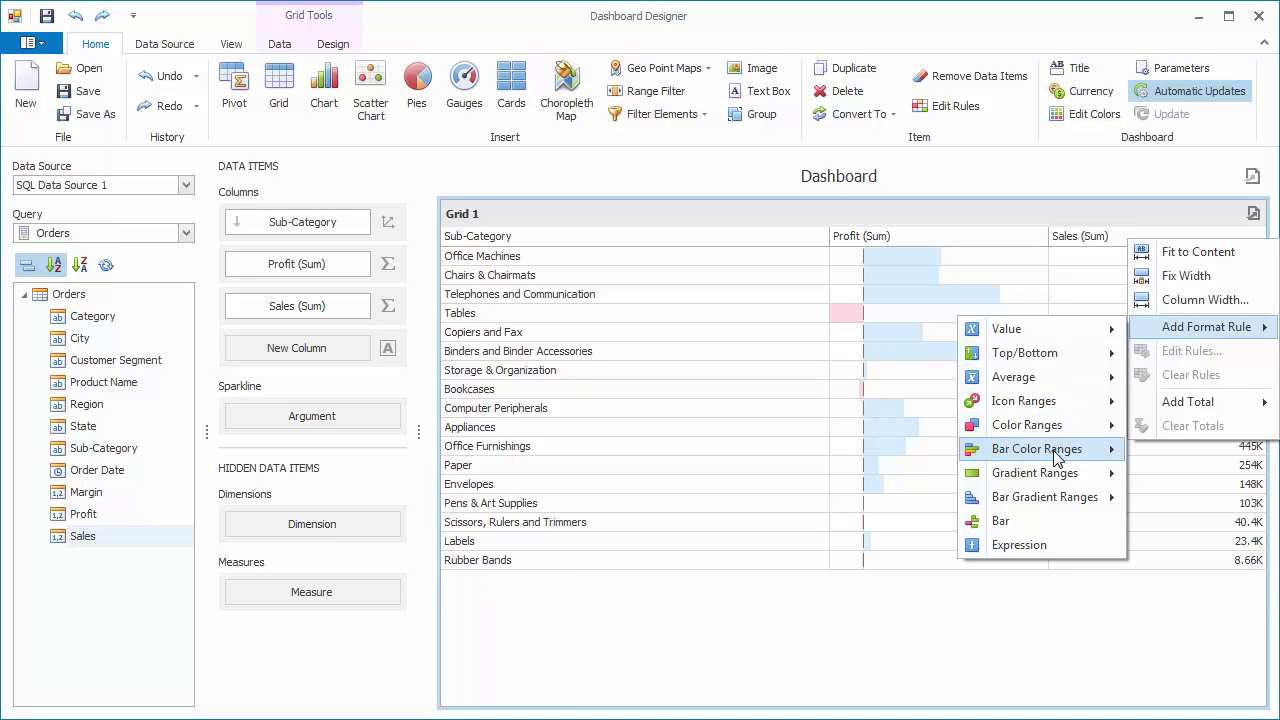
{"action": "mouse_move", "coordinate": [1059, 458]}
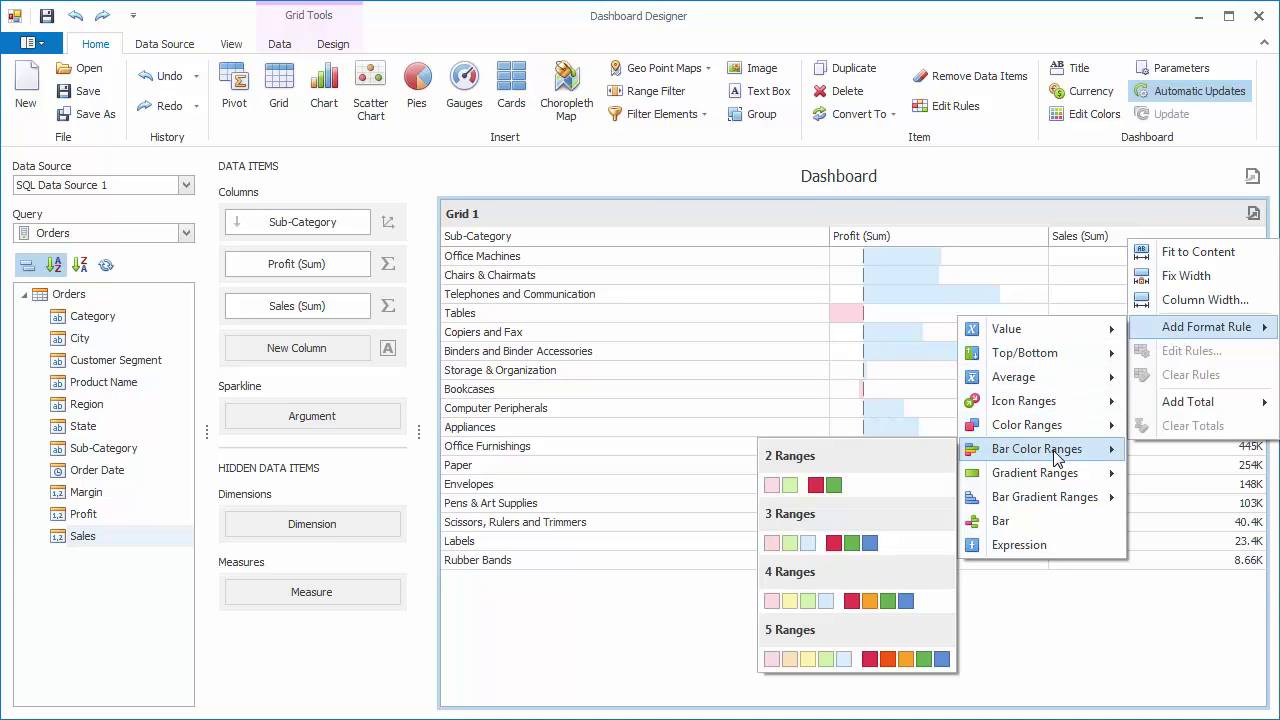
{"action": "left_click", "coordinate": [863, 542]}
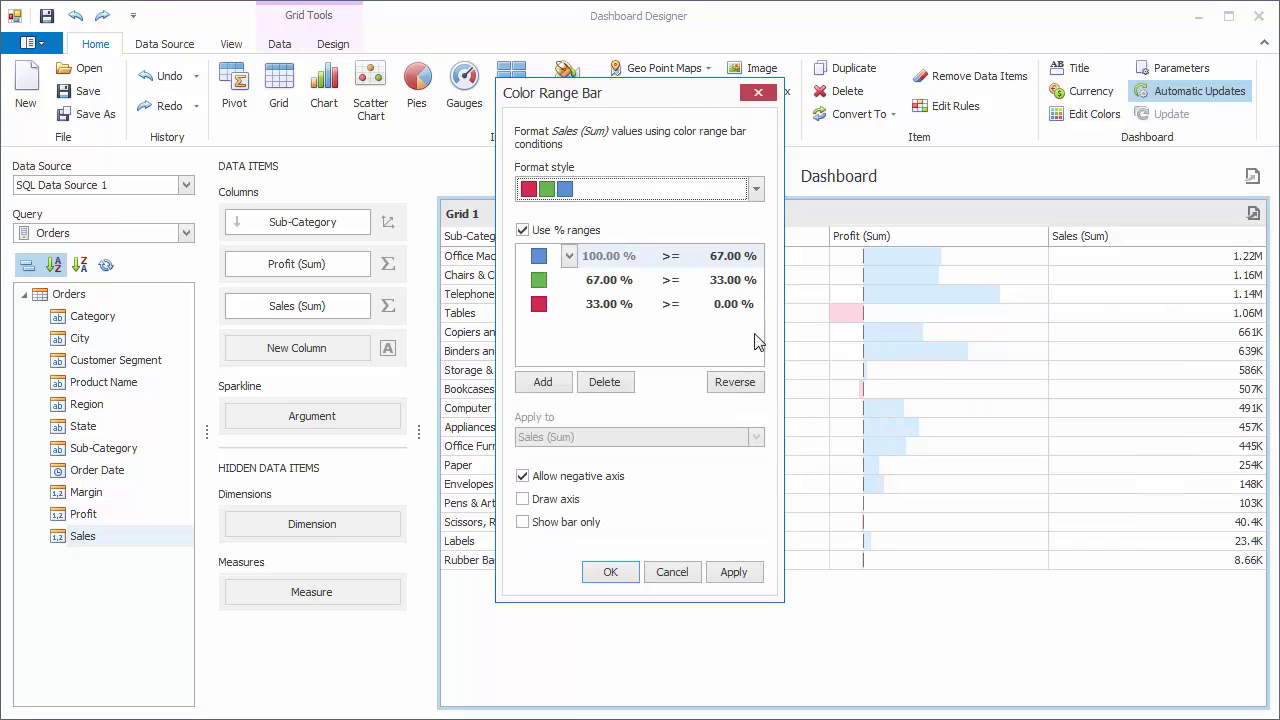
{"action": "left_click_drag", "start_coordinate": [643, 108], "coordinate": [289, 137]}
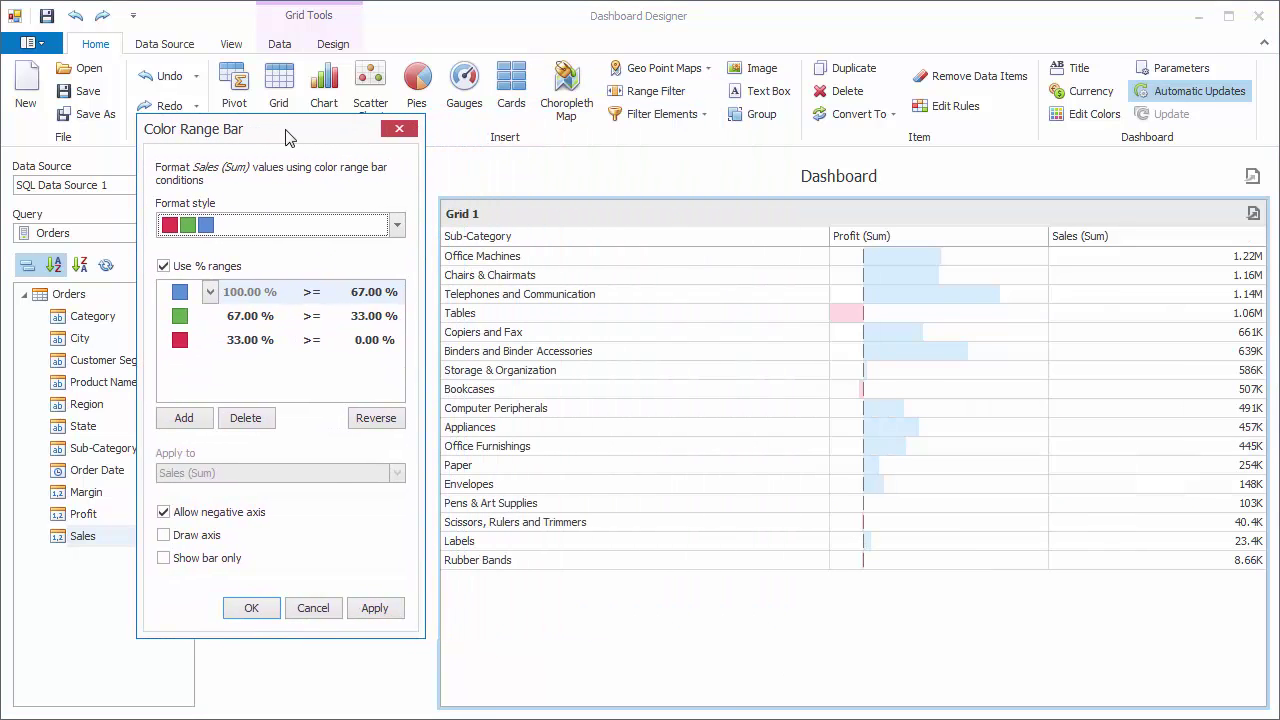
{"action": "left_click", "coordinate": [384, 614]}
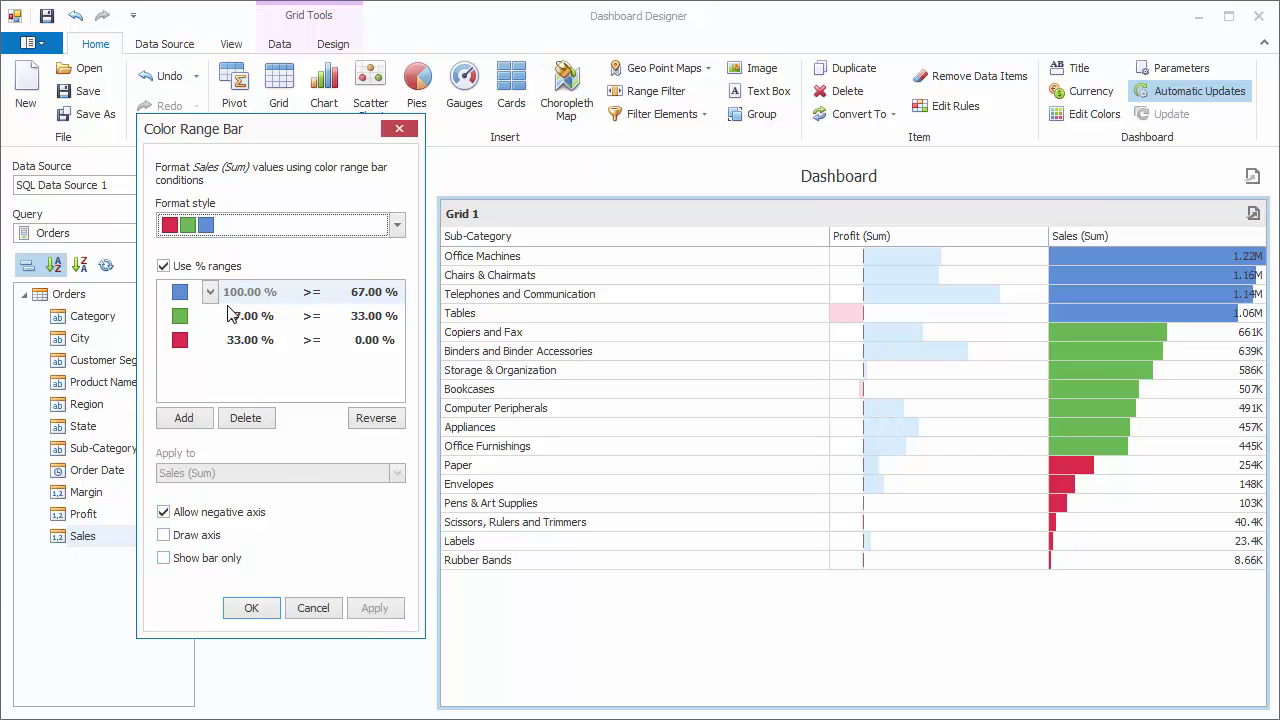
Step: Add a purple range and set the range boundaries to 75%, 50% and 25%, then apply
{"action": "left_click", "coordinate": [200, 420]}
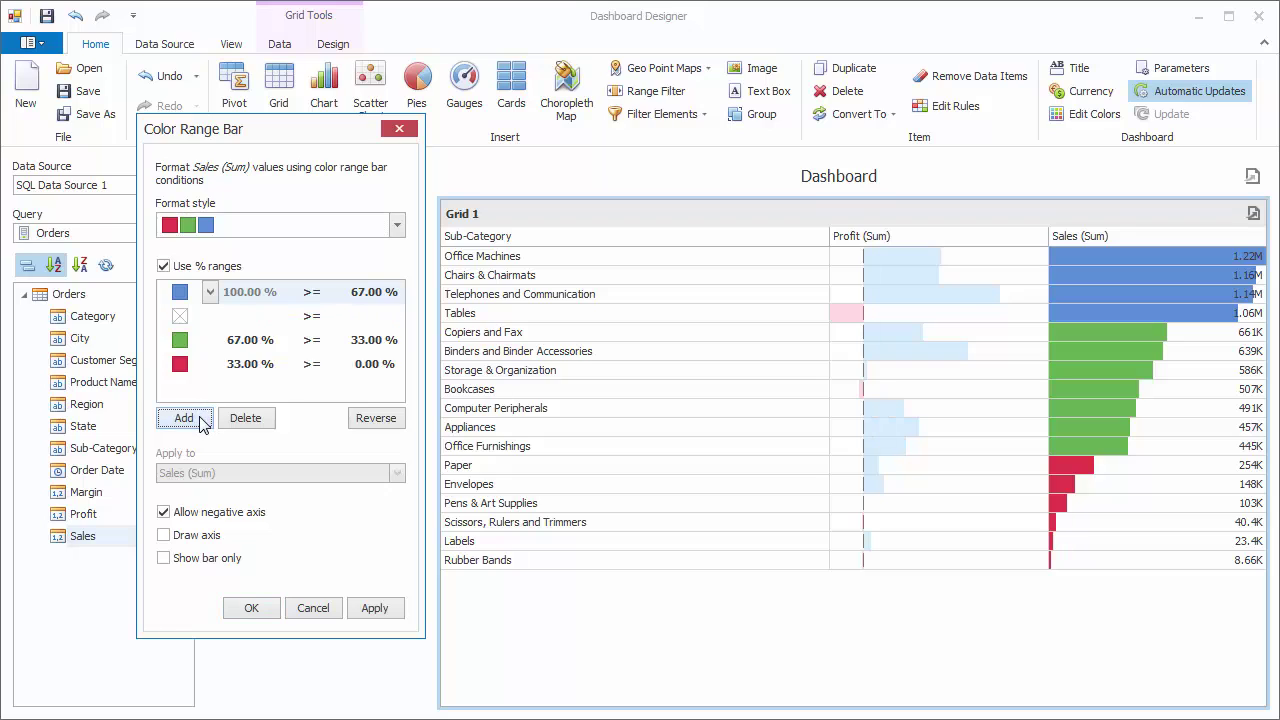
{"action": "left_click", "coordinate": [211, 318]}
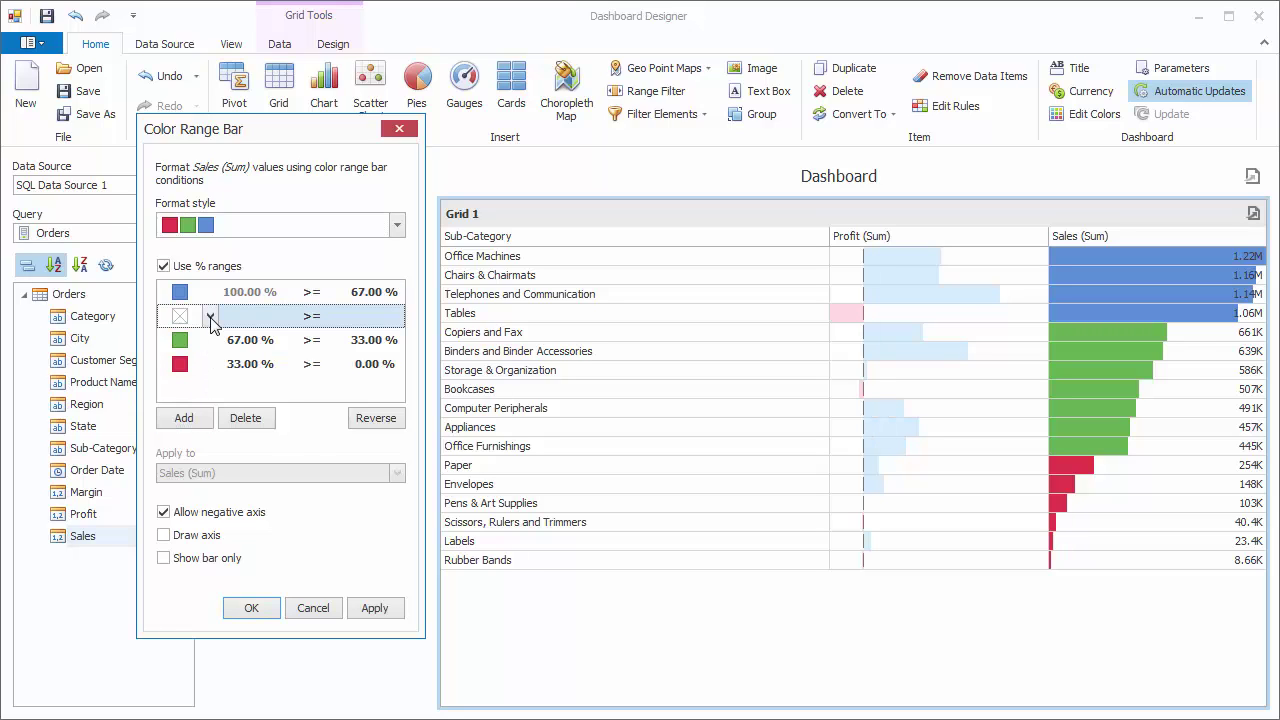
{"action": "left_click", "coordinate": [211, 317]}
{"action": "left_click", "coordinate": [304, 414]}
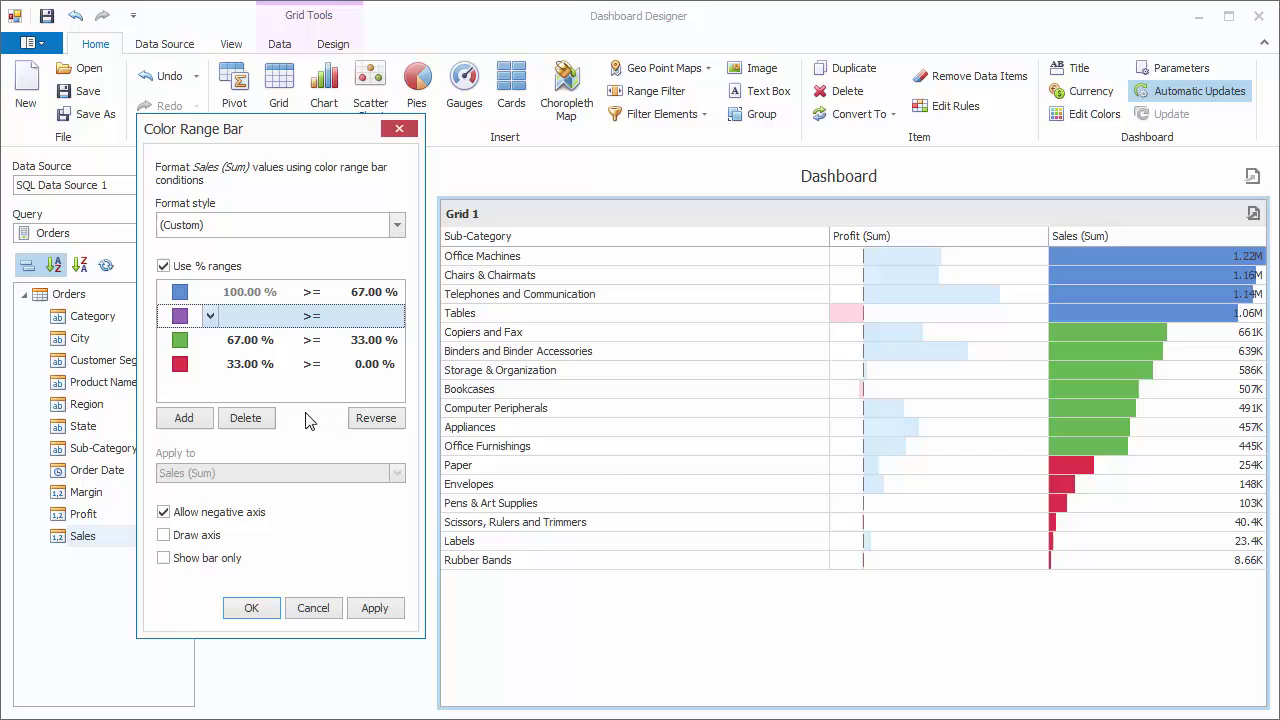
{"action": "left_click", "coordinate": [356, 291]}
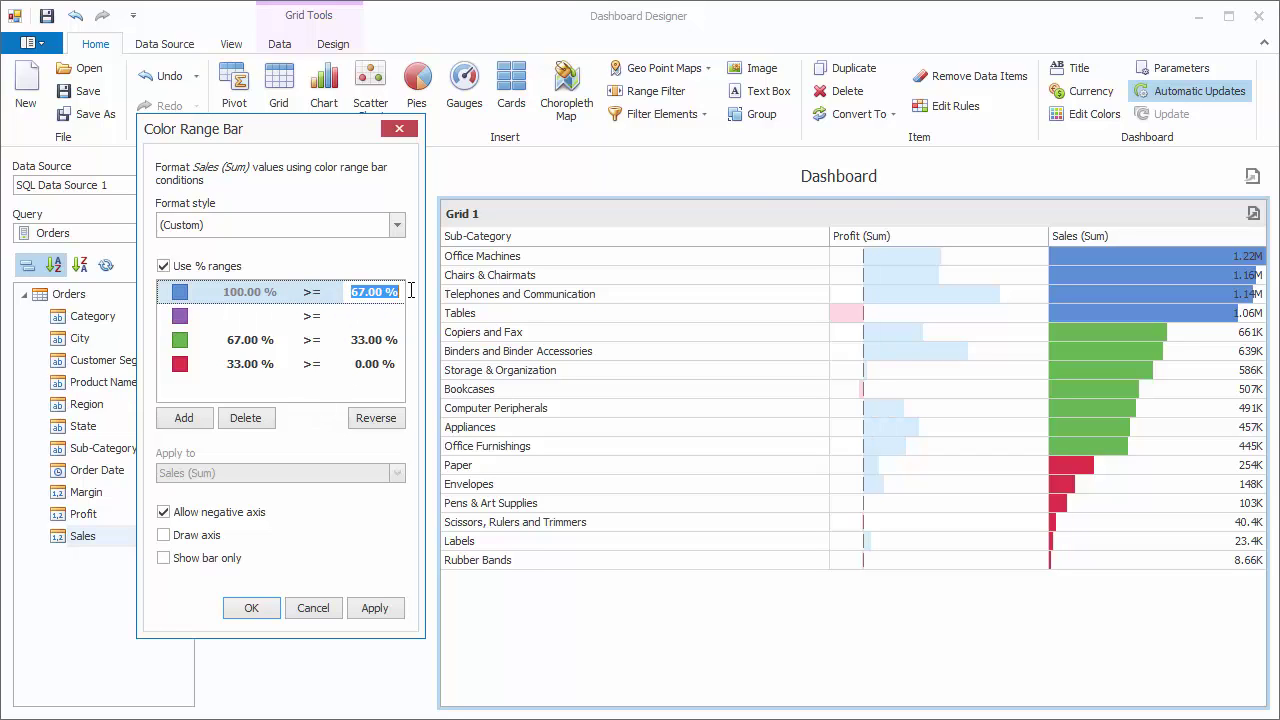
{"action": "type", "text": "75"}
{"action": "left_click", "coordinate": [392, 316]}
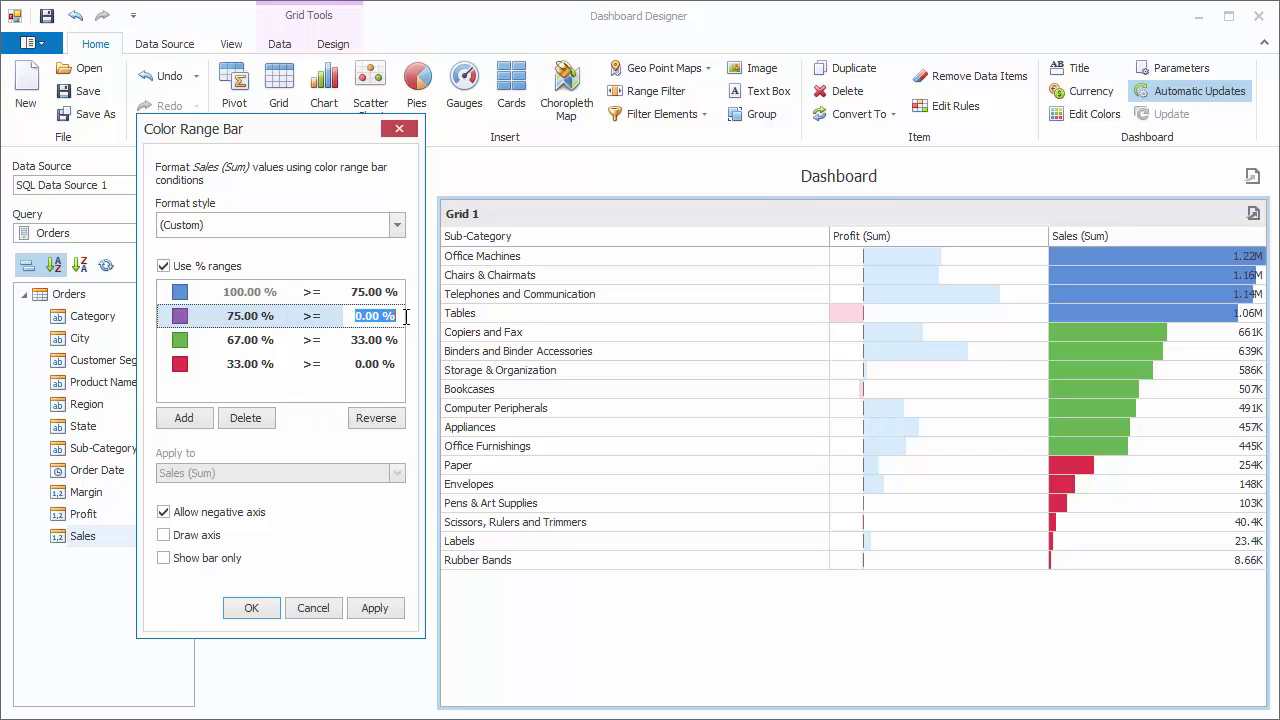
{"action": "type", "text": "50"}
{"action": "left_click", "coordinate": [396, 340]}
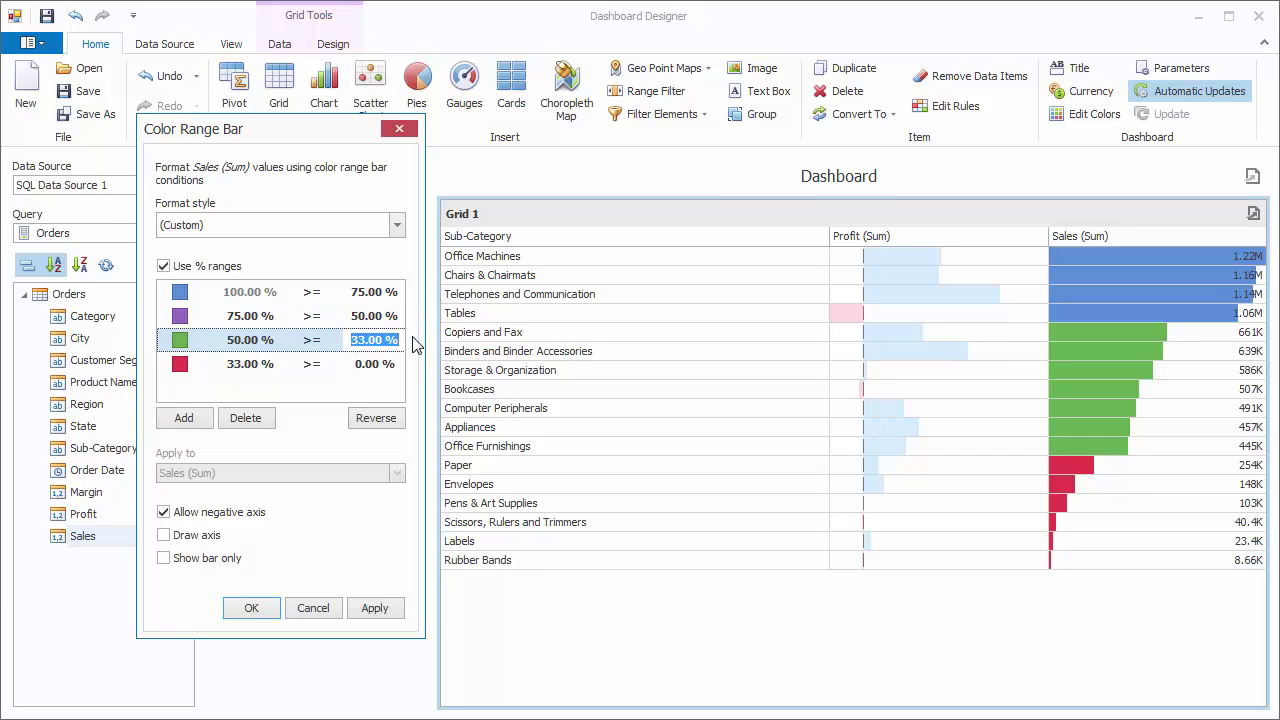
{"action": "type", "text": "25"}
{"action": "left_click", "coordinate": [375, 366]}
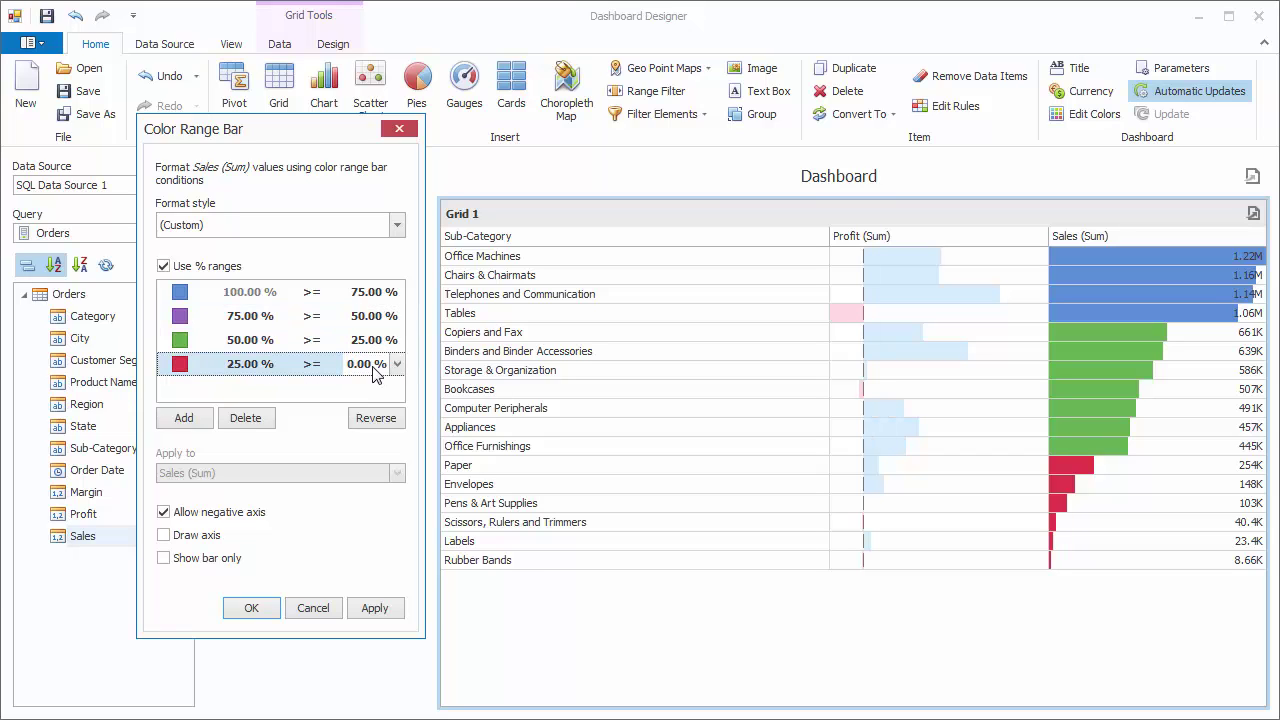
{"action": "left_click", "coordinate": [391, 610]}
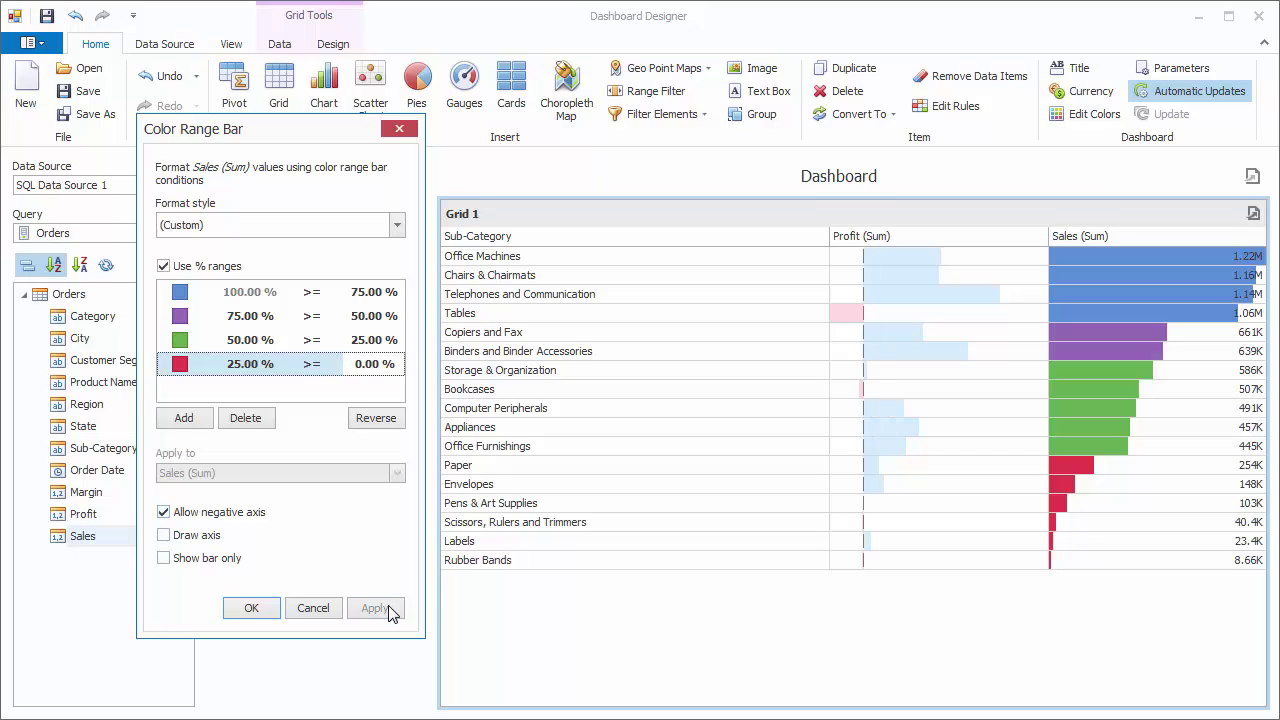
Step: Try reversing the range colour order, then restore the original order and apply
{"action": "left_click", "coordinate": [388, 424]}
{"action": "left_click", "coordinate": [388, 612]}
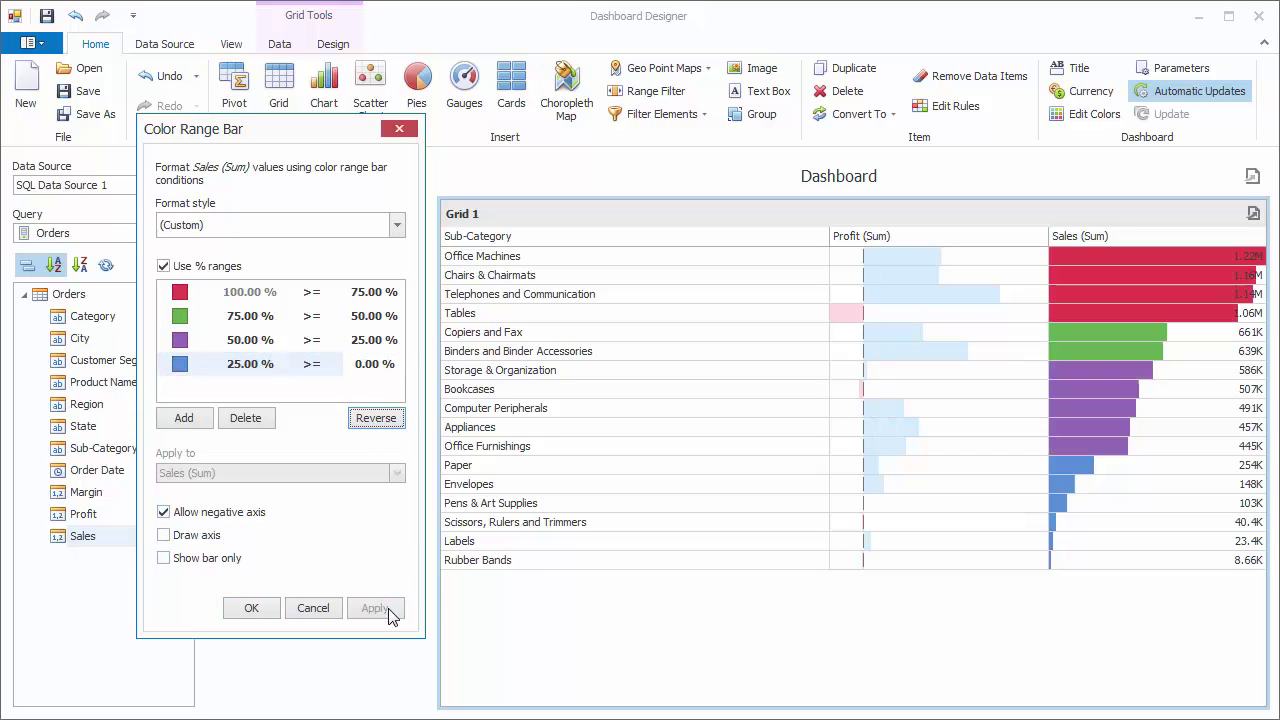
{"action": "left_click", "coordinate": [376, 418]}
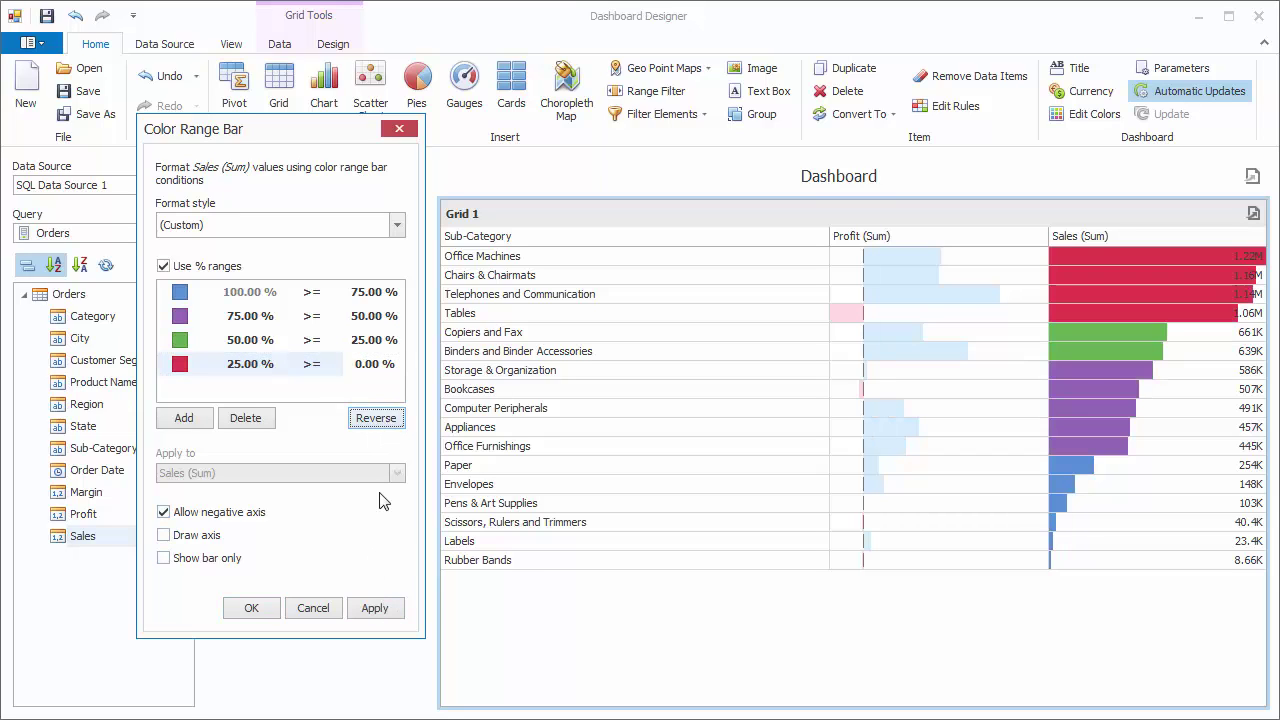
{"action": "left_click", "coordinate": [380, 610]}
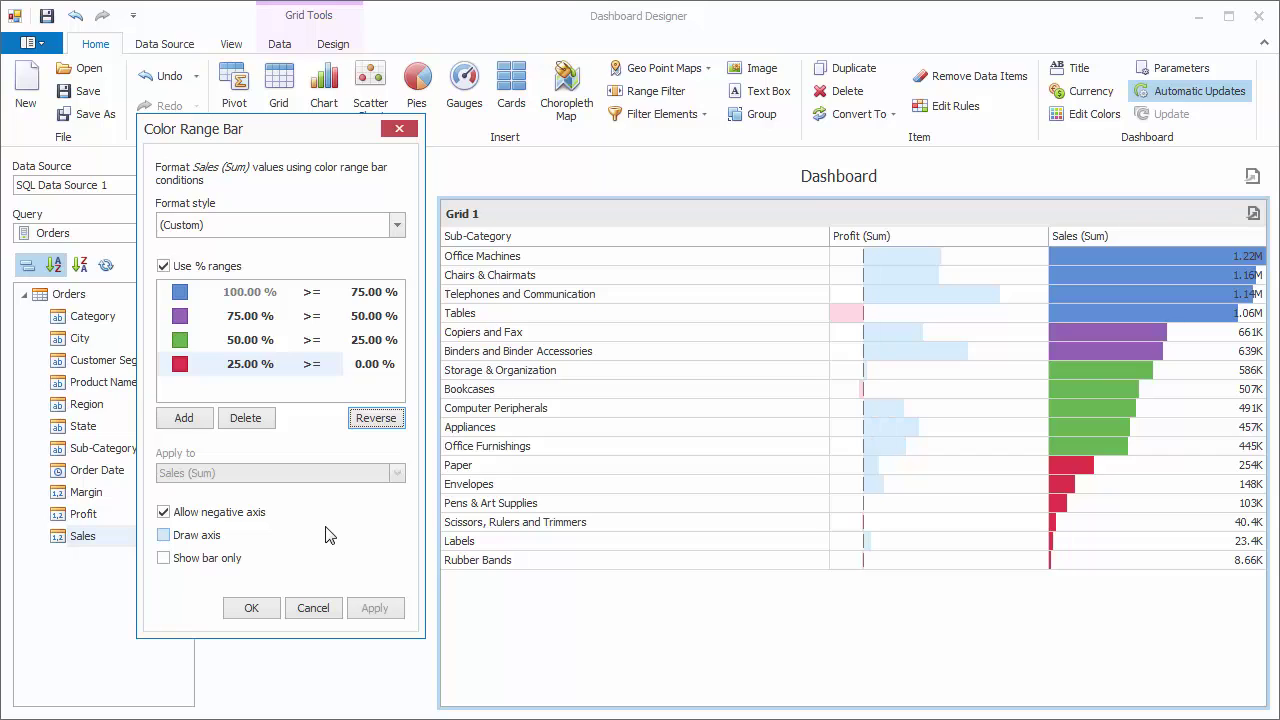
Step: Confirm the Sales colour ranges, convert the grid into a pivot, and remove Profit (Sum) from Values
{"action": "left_click", "coordinate": [268, 608]}
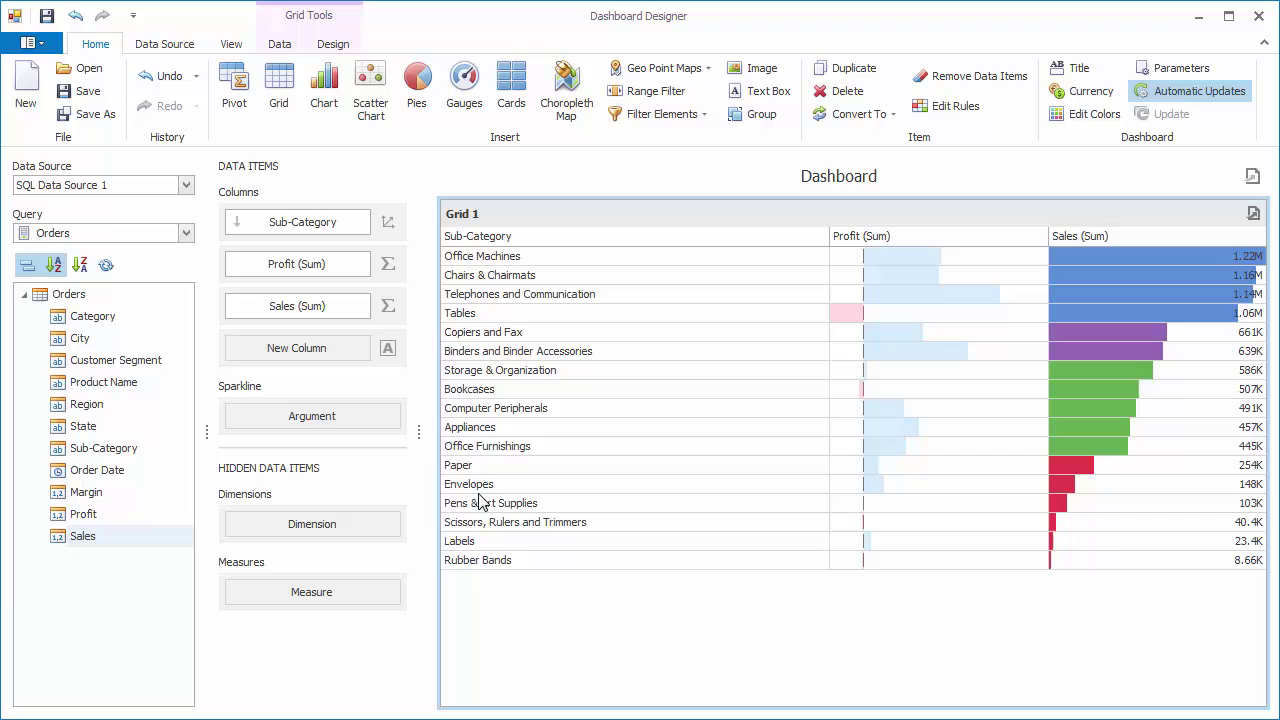
{"action": "right_click", "coordinate": [616, 338]}
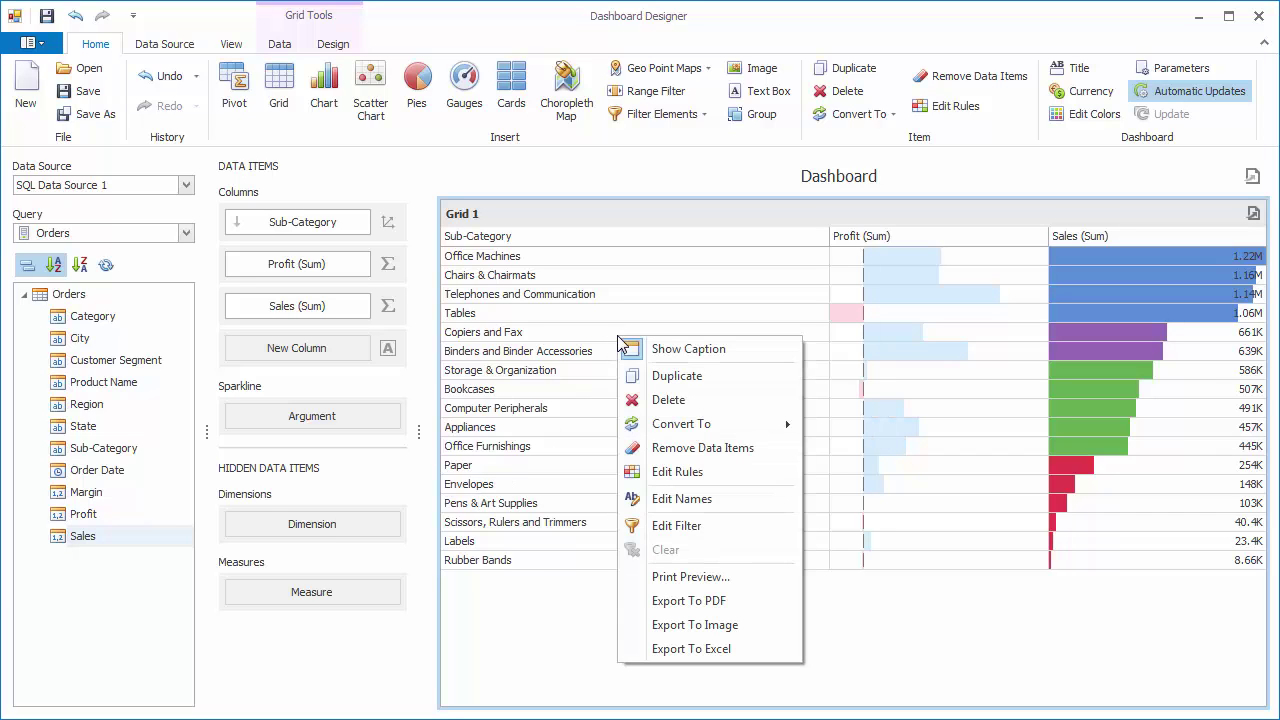
{"action": "mouse_move", "coordinate": [740, 428]}
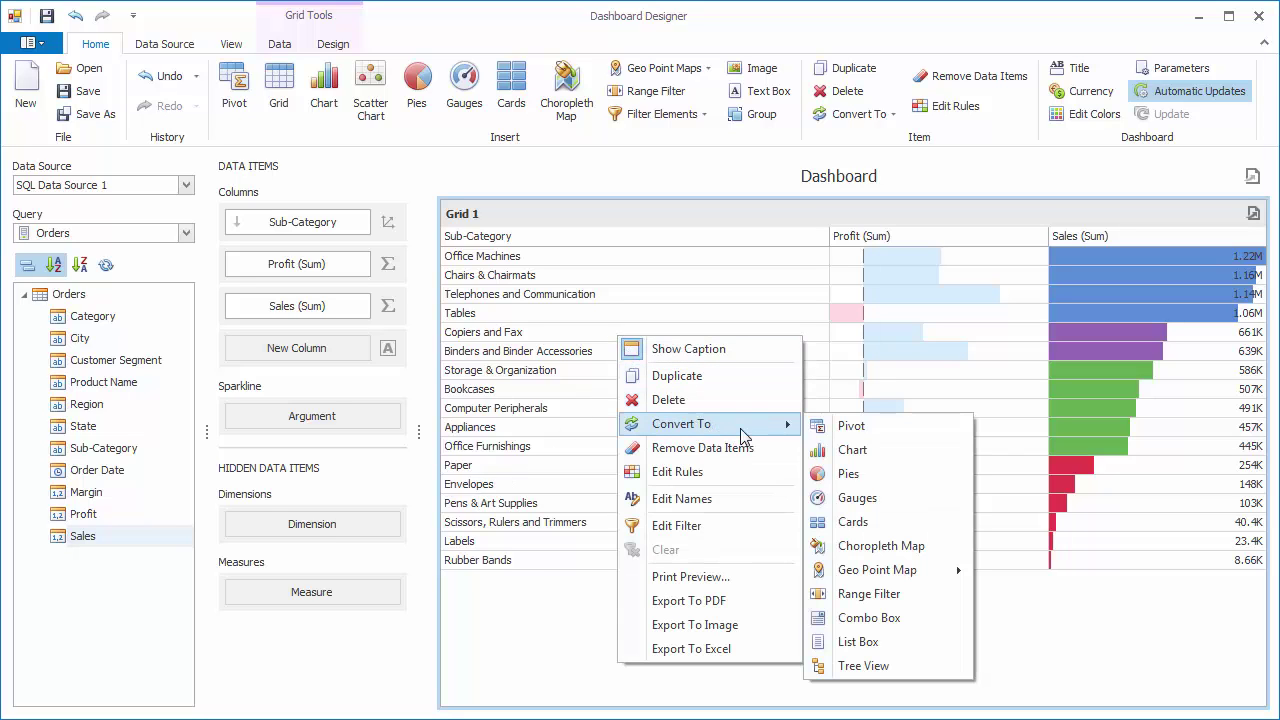
{"action": "left_click", "coordinate": [891, 429]}
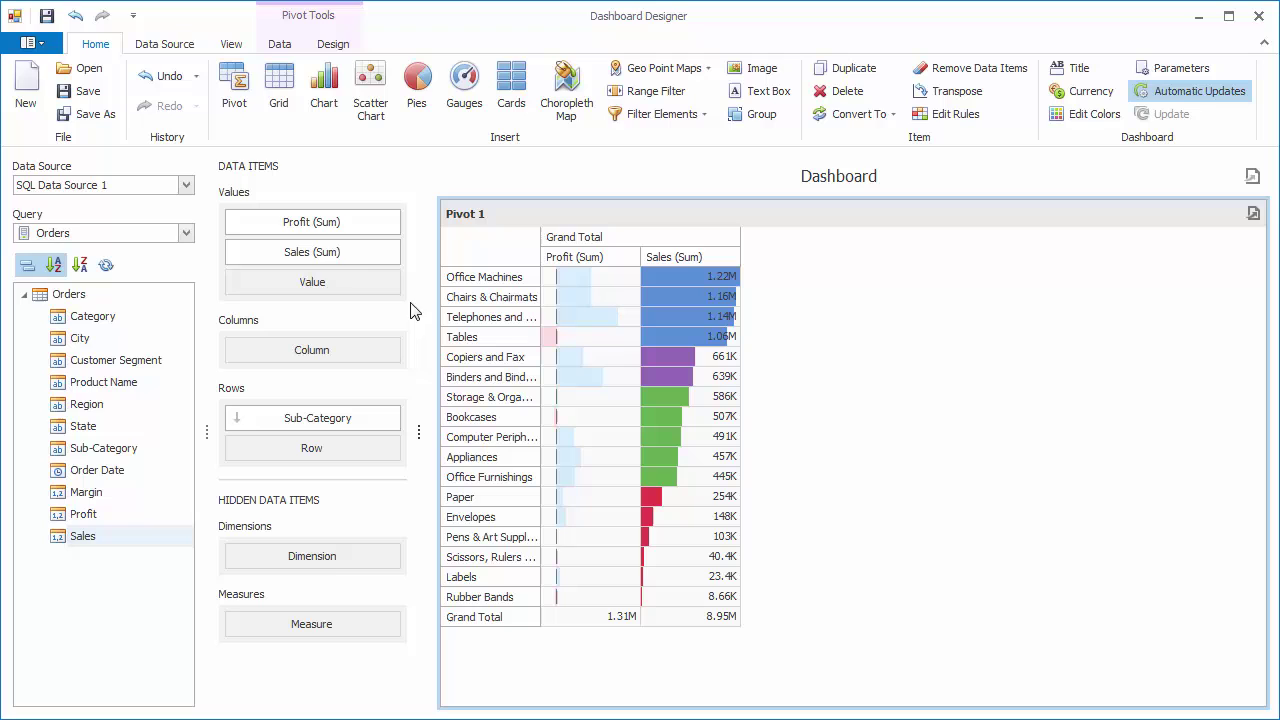
{"action": "left_click_drag", "start_coordinate": [309, 226], "coordinate": [140, 346]}
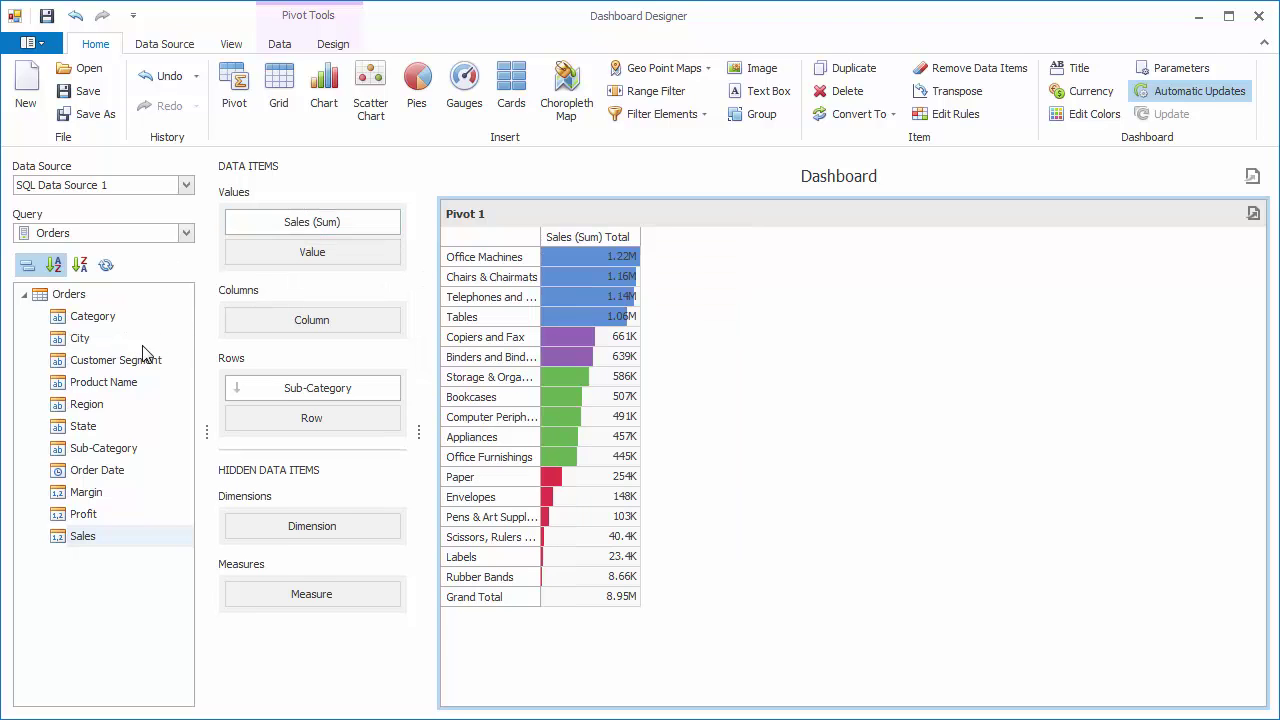
{"action": "left_click", "coordinate": [394, 226]}
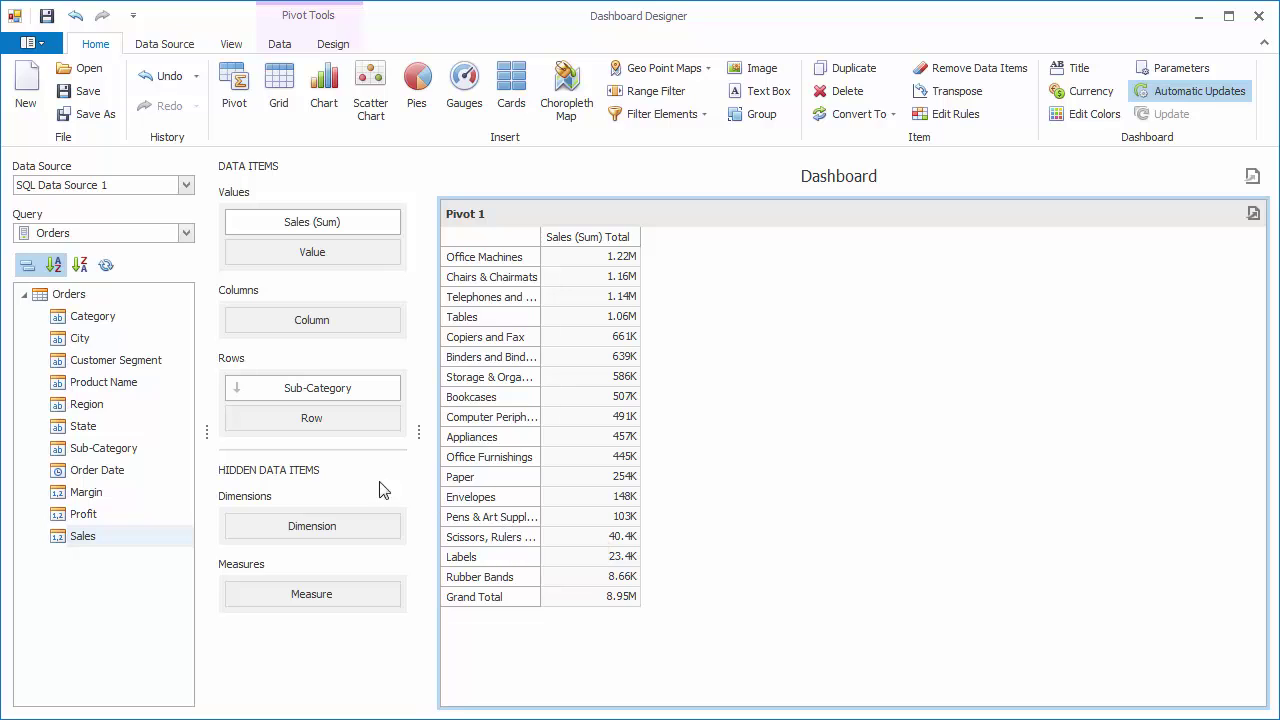
Step: Put Order Date years in Columns, Category above Sub-Category in Rows, and expand row groups initially
{"action": "left_click_drag", "start_coordinate": [135, 469], "coordinate": [318, 330]}
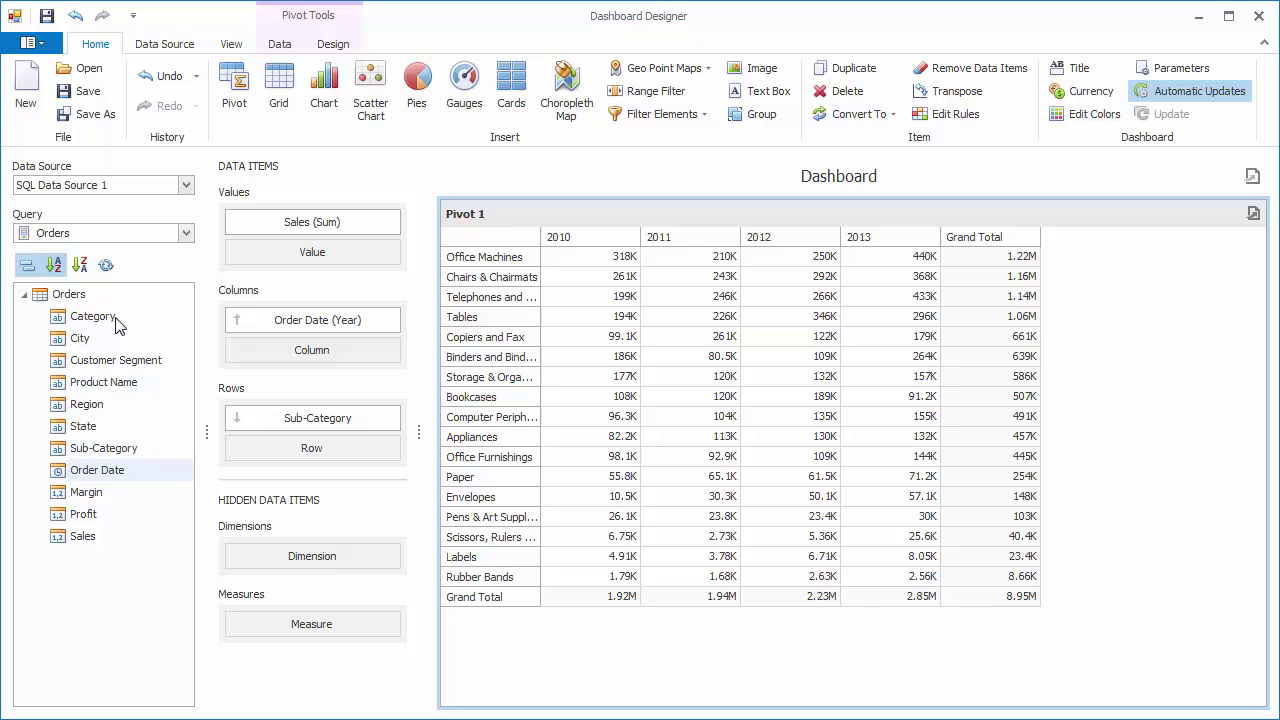
{"action": "left_click_drag", "start_coordinate": [118, 318], "coordinate": [290, 413]}
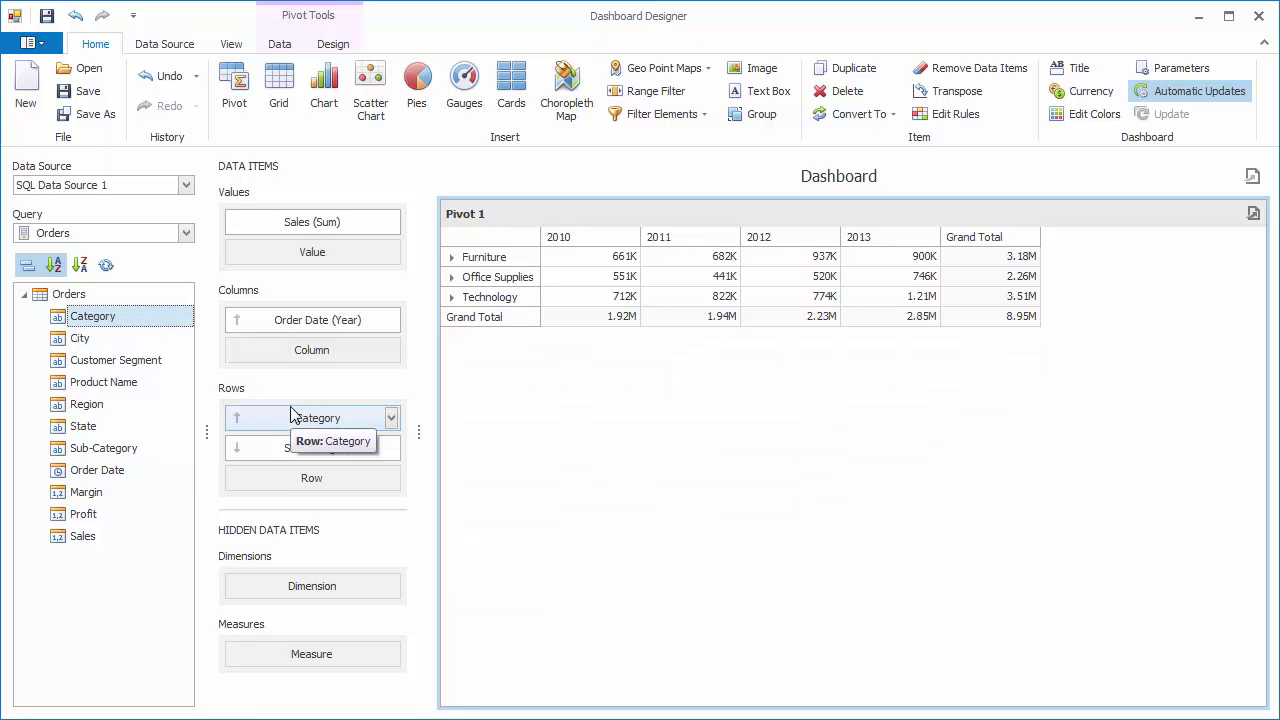
{"action": "left_click", "coordinate": [285, 48]}
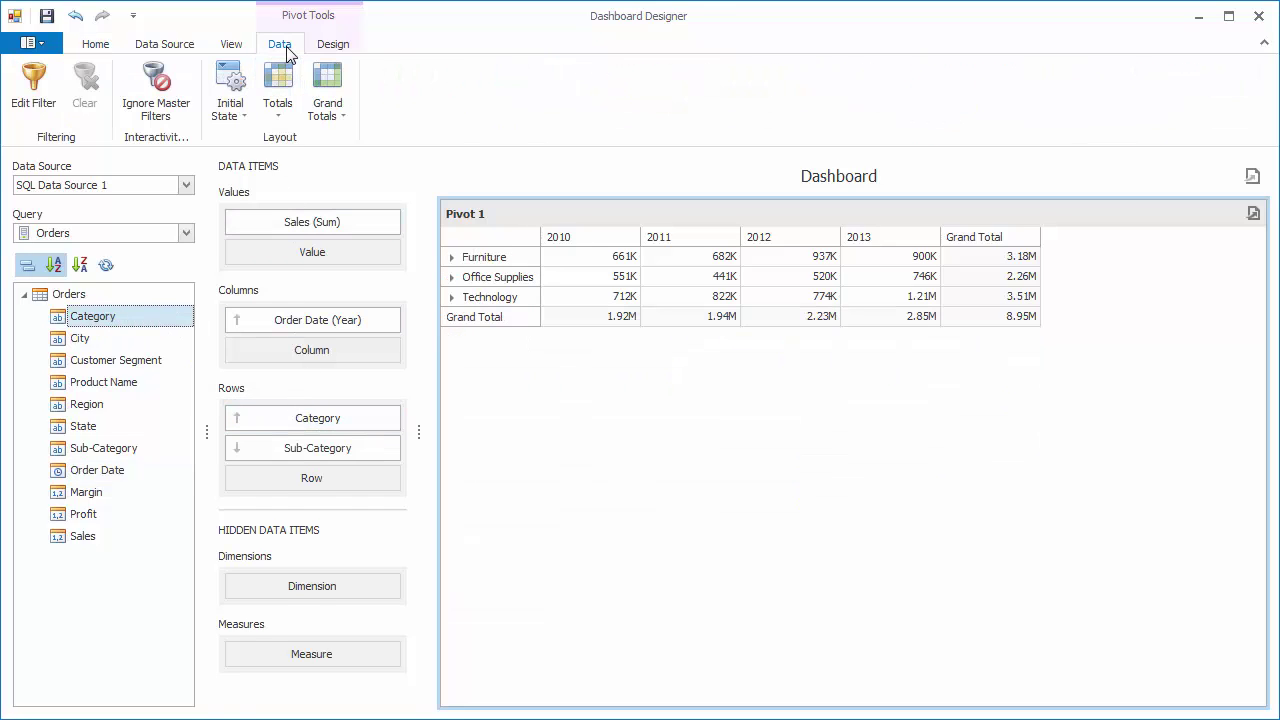
{"action": "left_click", "coordinate": [241, 120]}
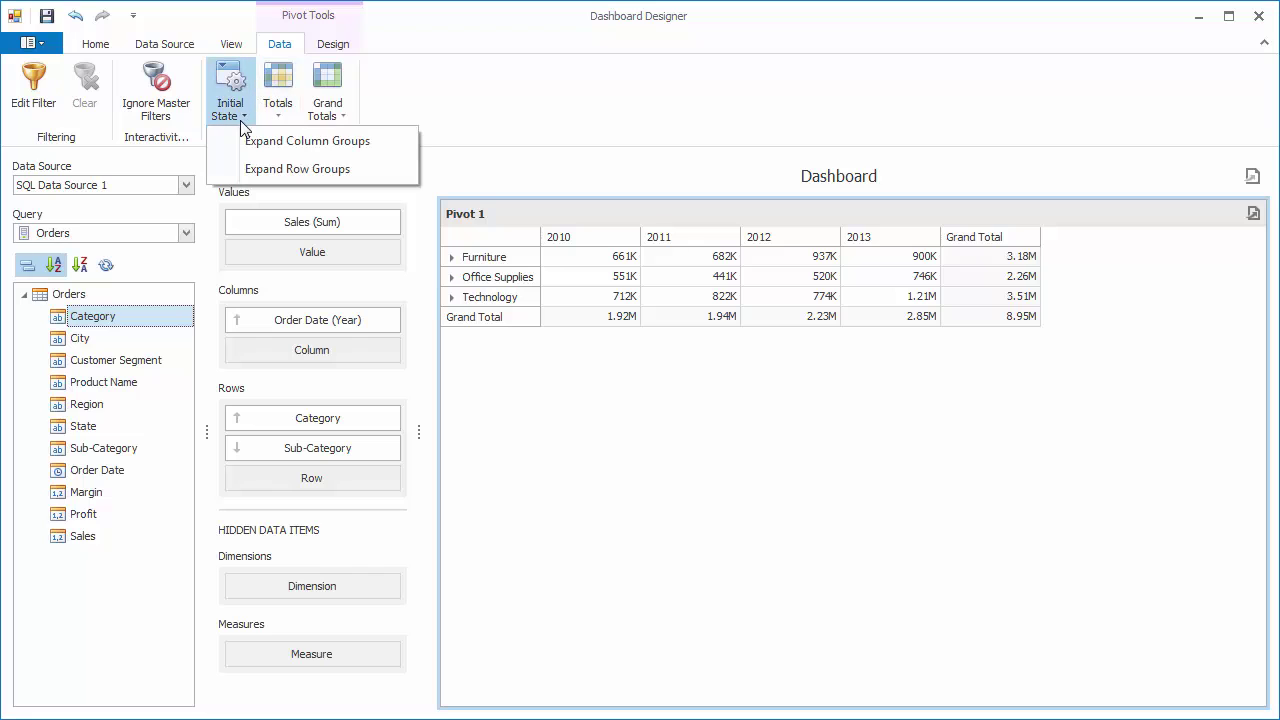
{"action": "left_click", "coordinate": [349, 168]}
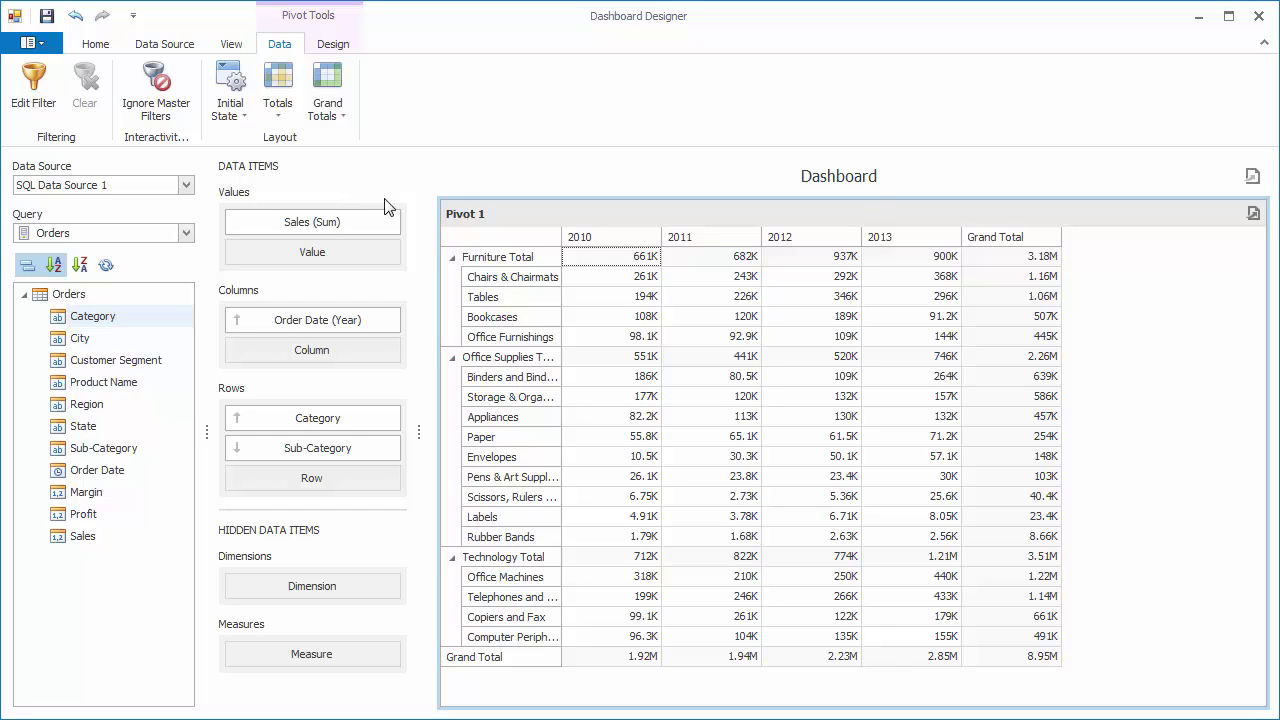
Step: Add a Red-Blue Bar Gradient Ranges rule to Sales (Sum) and apply it
{"action": "left_click", "coordinate": [392, 226]}
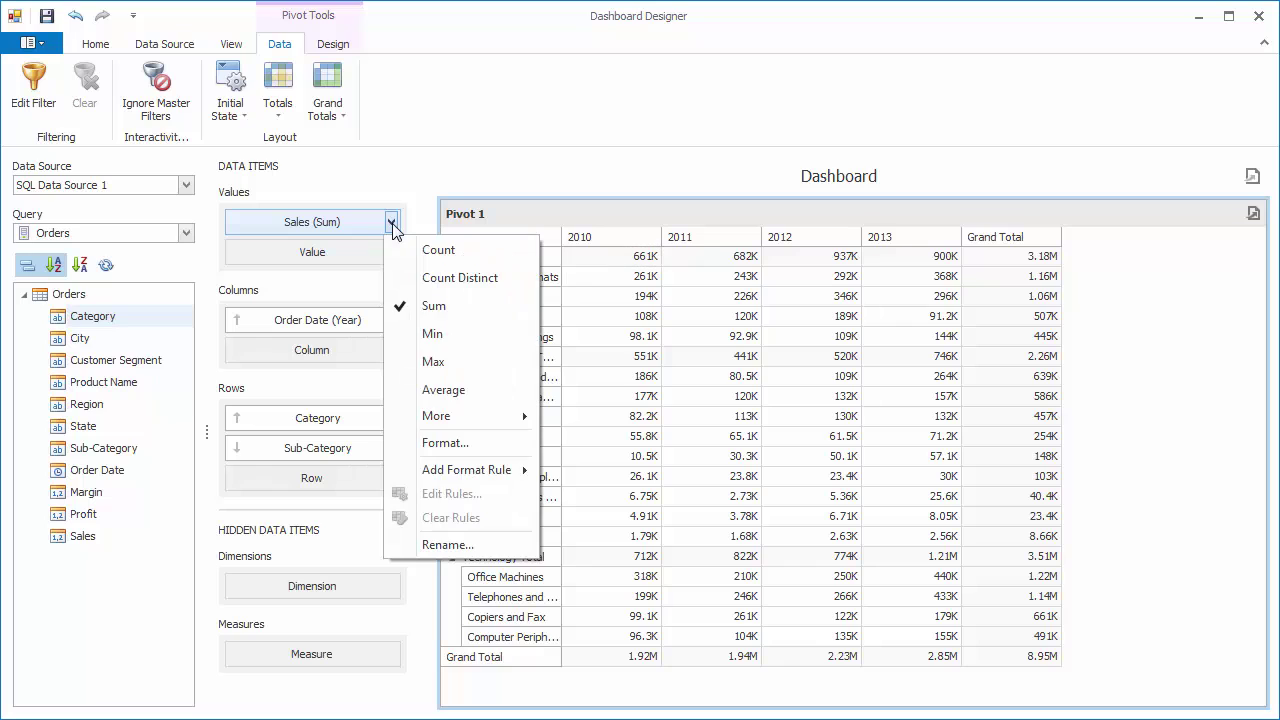
{"action": "mouse_move", "coordinate": [507, 474]}
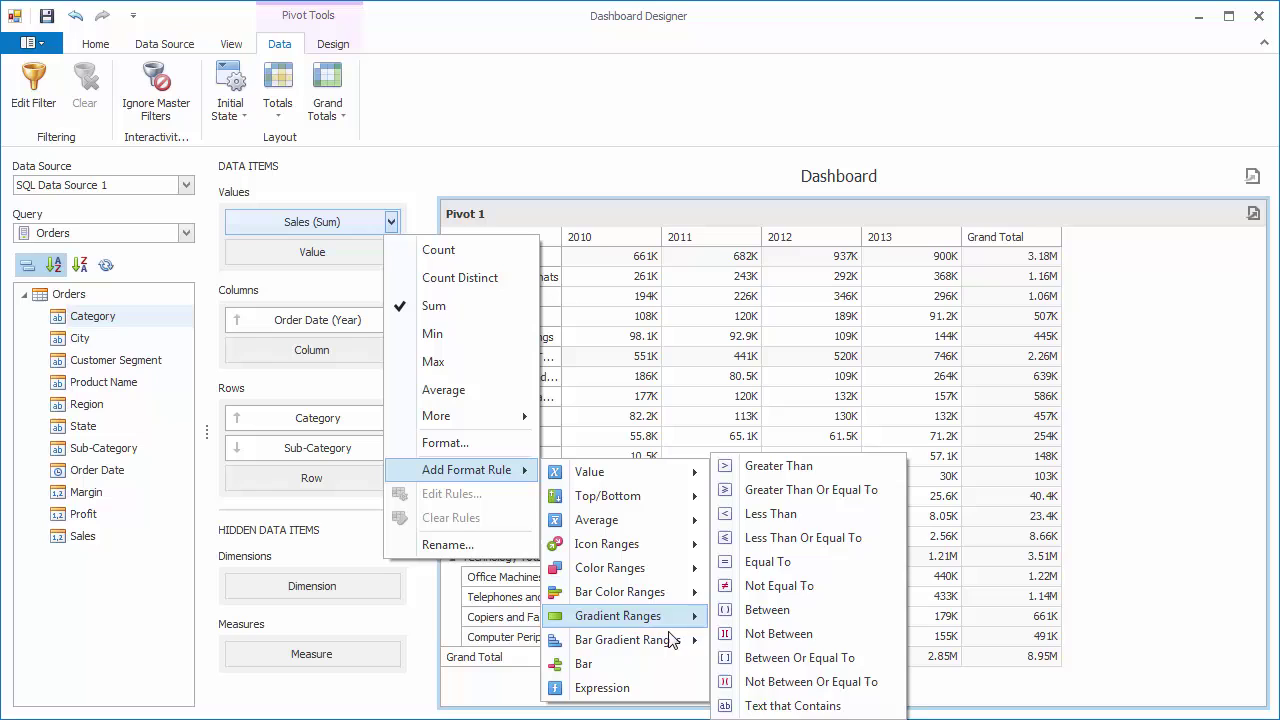
{"action": "mouse_move", "coordinate": [679, 650]}
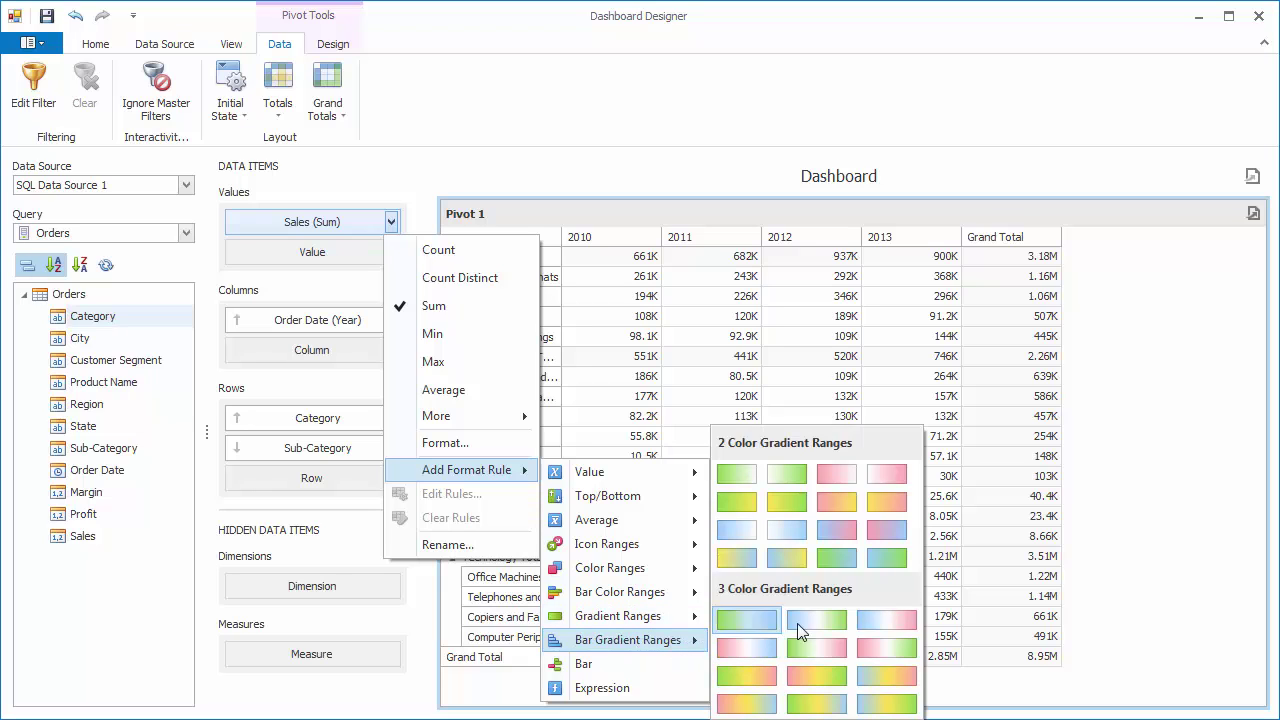
{"action": "left_click", "coordinate": [889, 540]}
{"action": "left_click_drag", "start_coordinate": [656, 68], "coordinate": [292, 86]}
{"action": "left_click", "coordinate": [376, 627]}
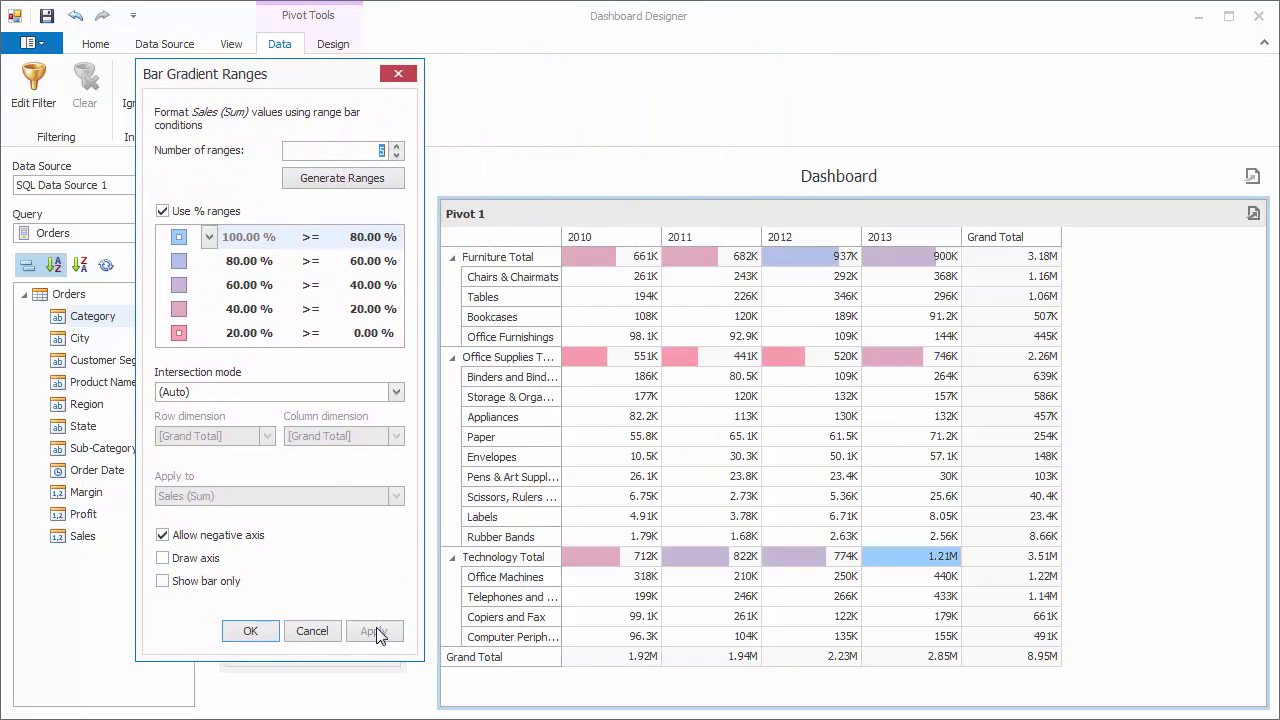
Step: Set the intersection mode to Last level and apply, moving bars onto sub-category rows
{"action": "left_click", "coordinate": [341, 392]}
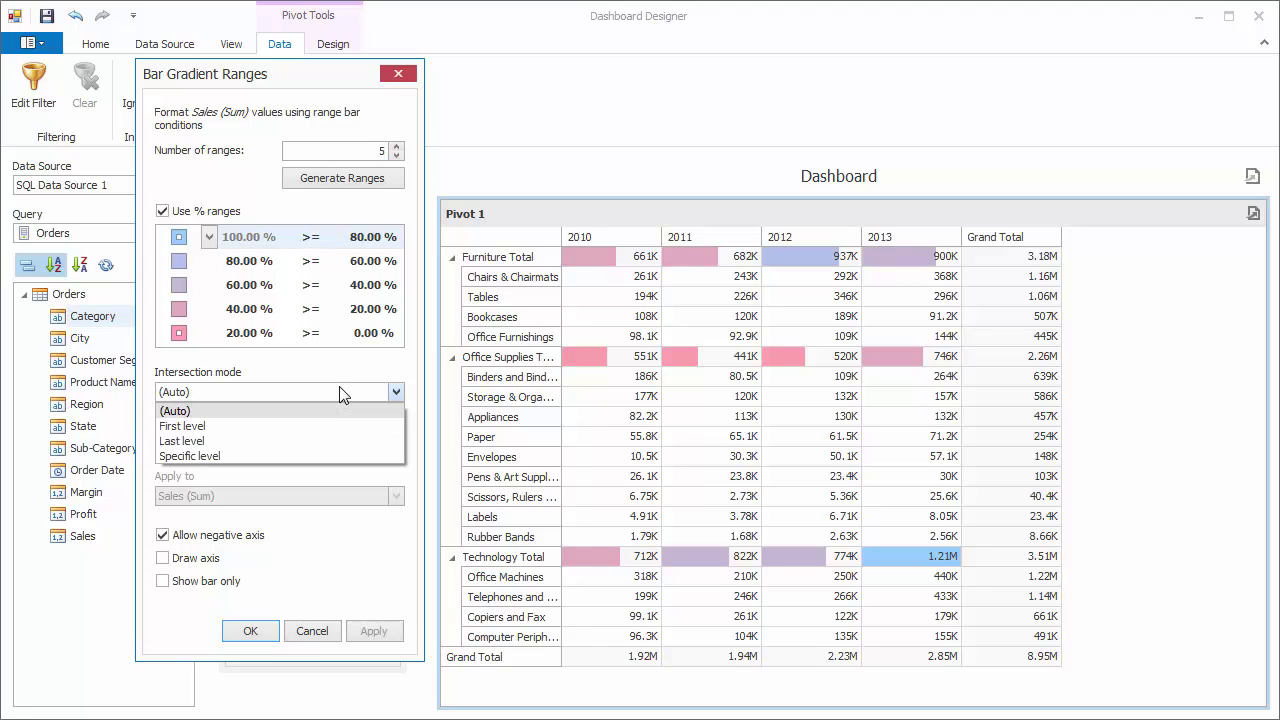
{"action": "left_click", "coordinate": [356, 437]}
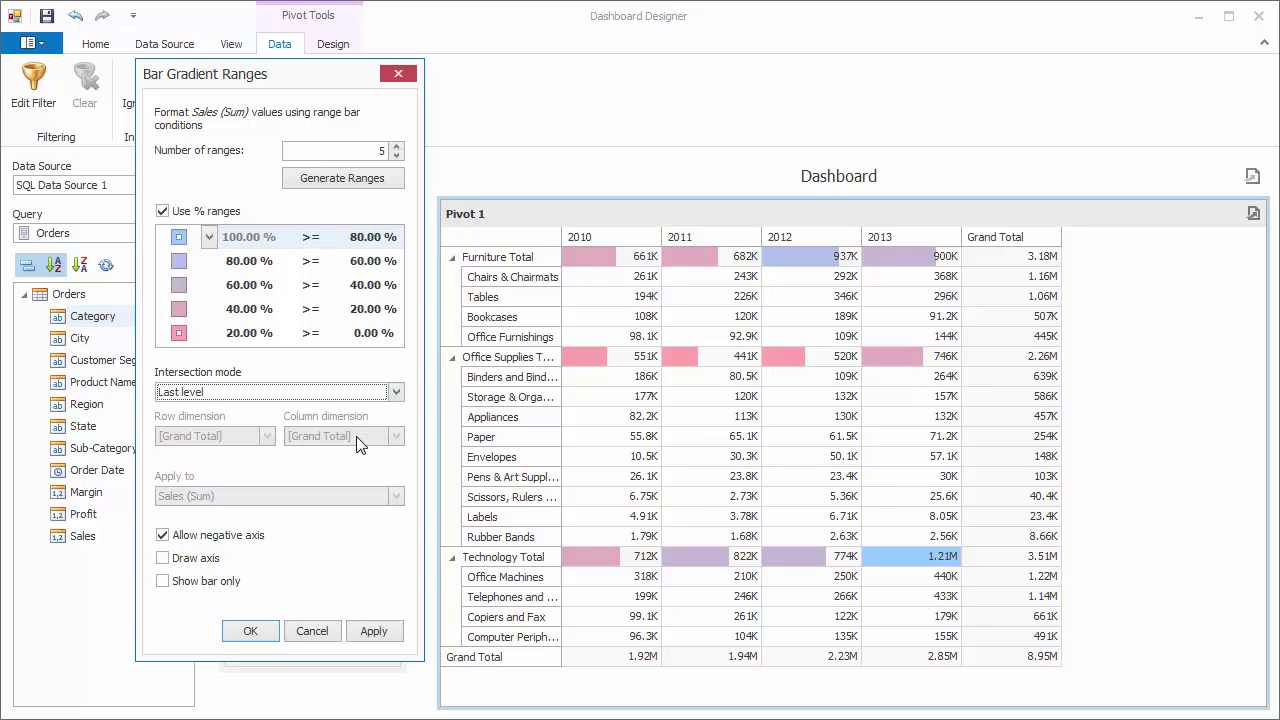
{"action": "left_click", "coordinate": [388, 632]}
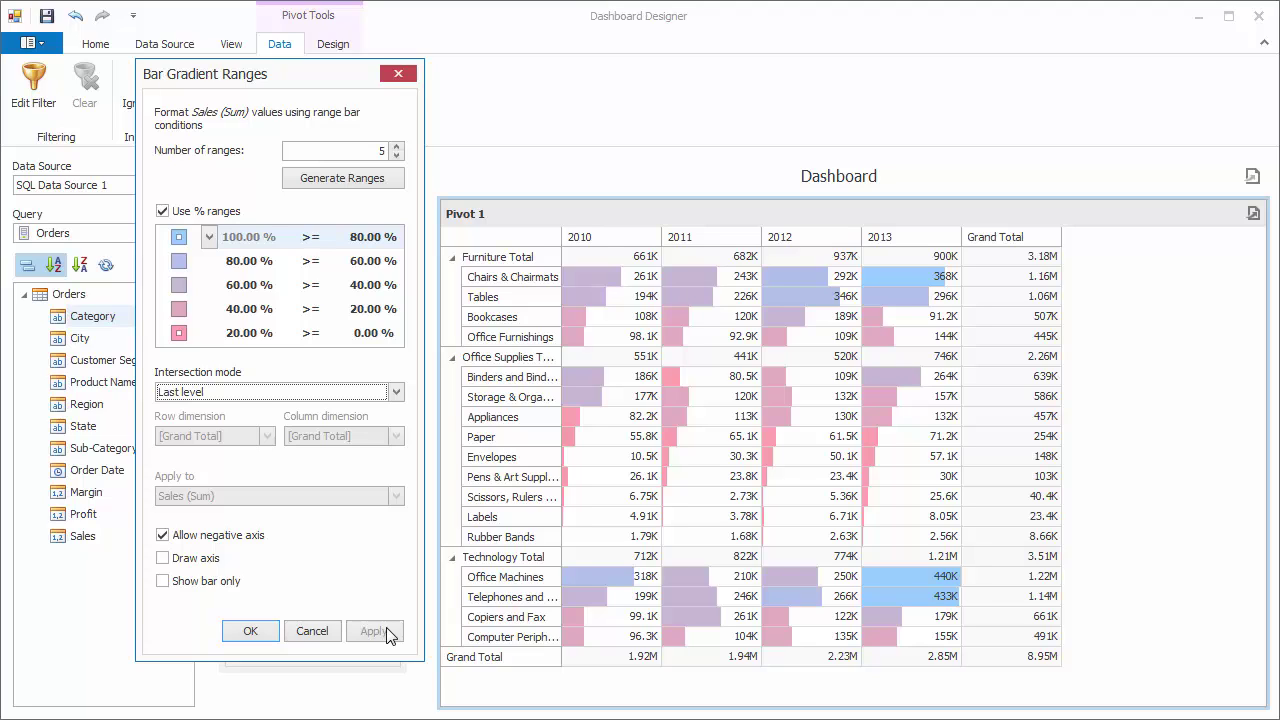
Step: Switch the intersection mode to Specific level with Sub-Category as the row dimension
{"action": "left_click", "coordinate": [380, 396]}
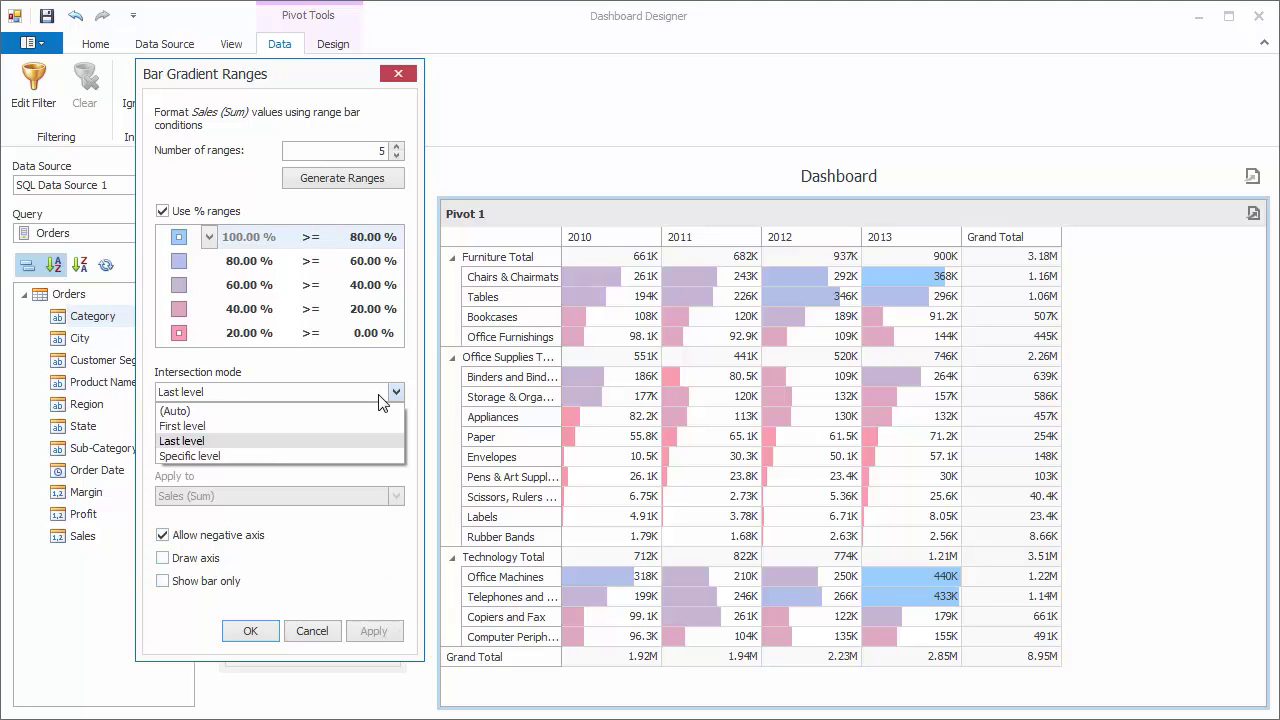
{"action": "left_click", "coordinate": [365, 458]}
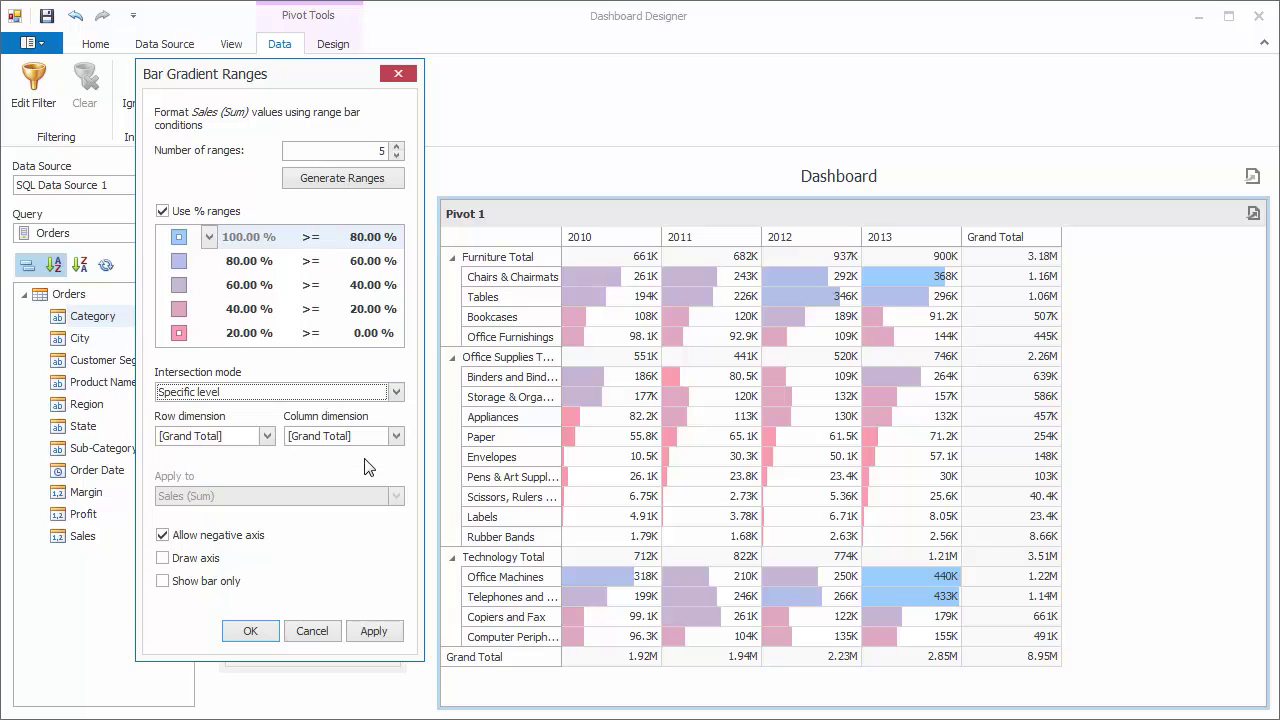
{"action": "left_click", "coordinate": [268, 437]}
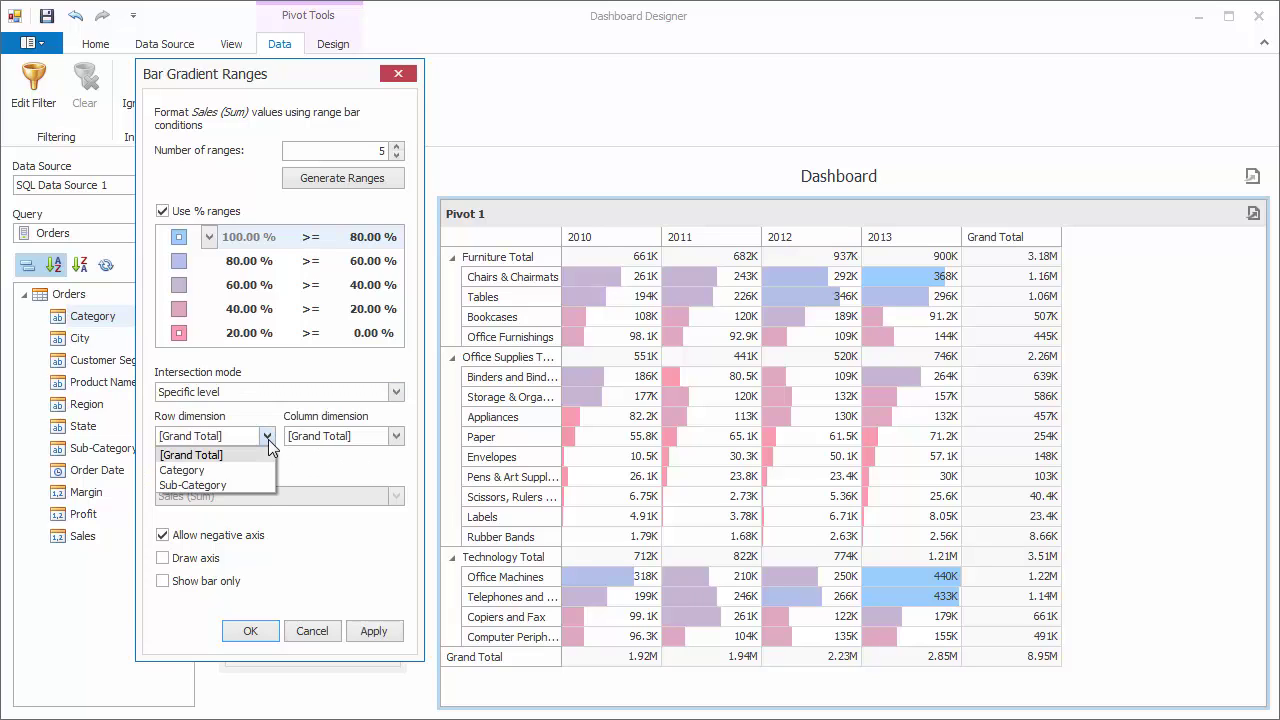
{"action": "left_click", "coordinate": [260, 484]}
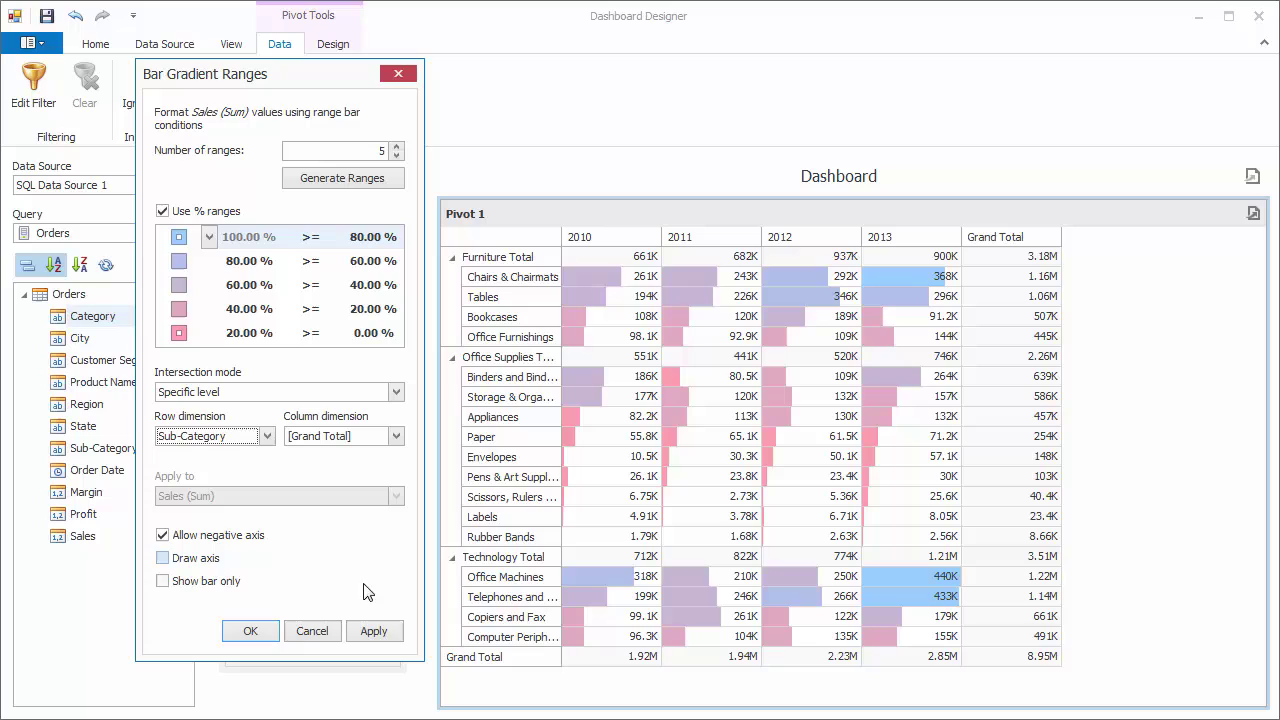
Step: Apply the Sub-Category level target, then regenerate the gradient rule with 10 ranges
{"action": "left_click", "coordinate": [386, 632]}
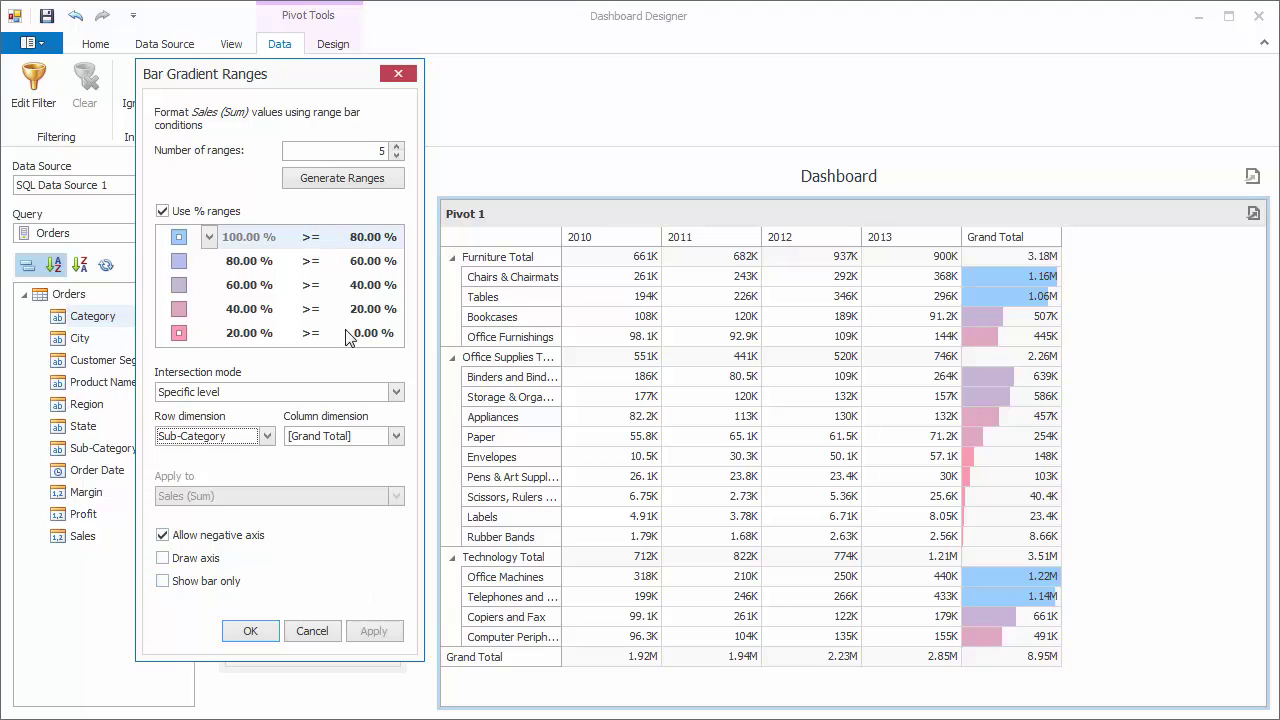
{"action": "left_click", "coordinate": [350, 150]}
{"action": "type", "text": "10"}
{"action": "left_click", "coordinate": [386, 180]}
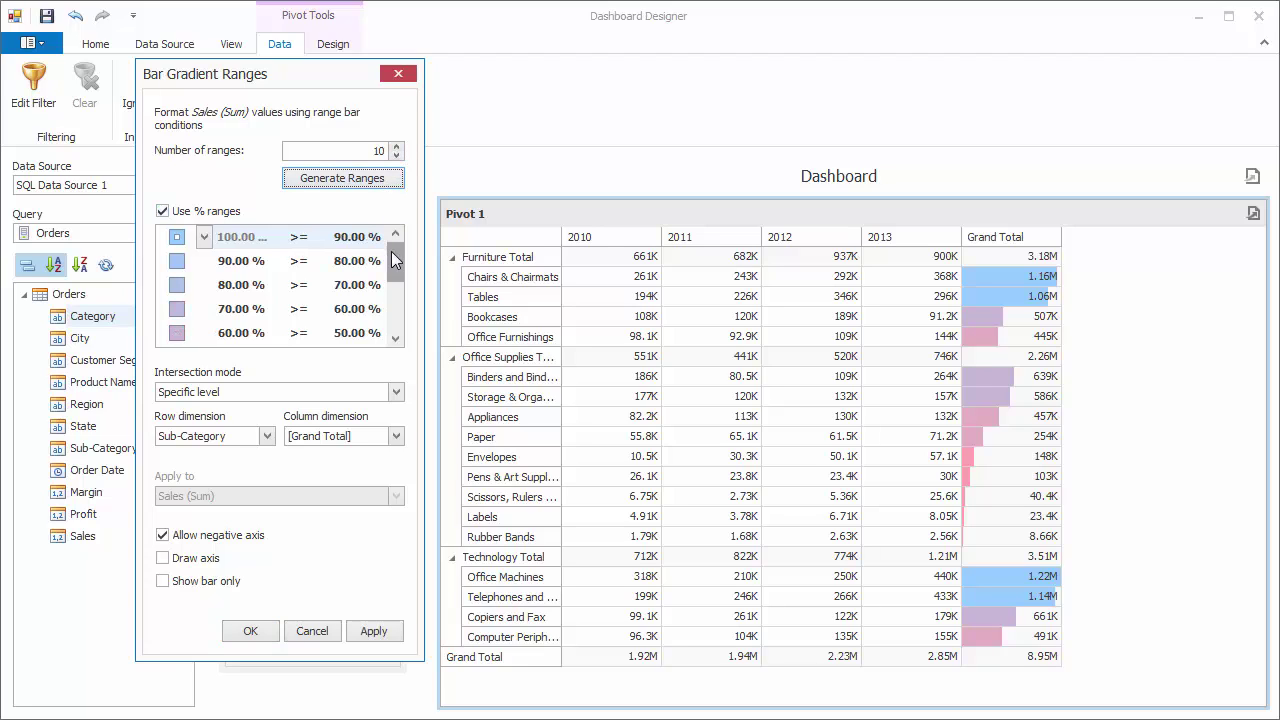
Step: Recolour the pink lower ranges green, apply, and close the rule with OK
{"action": "left_click_drag", "start_coordinate": [391, 251], "coordinate": [393, 314]}
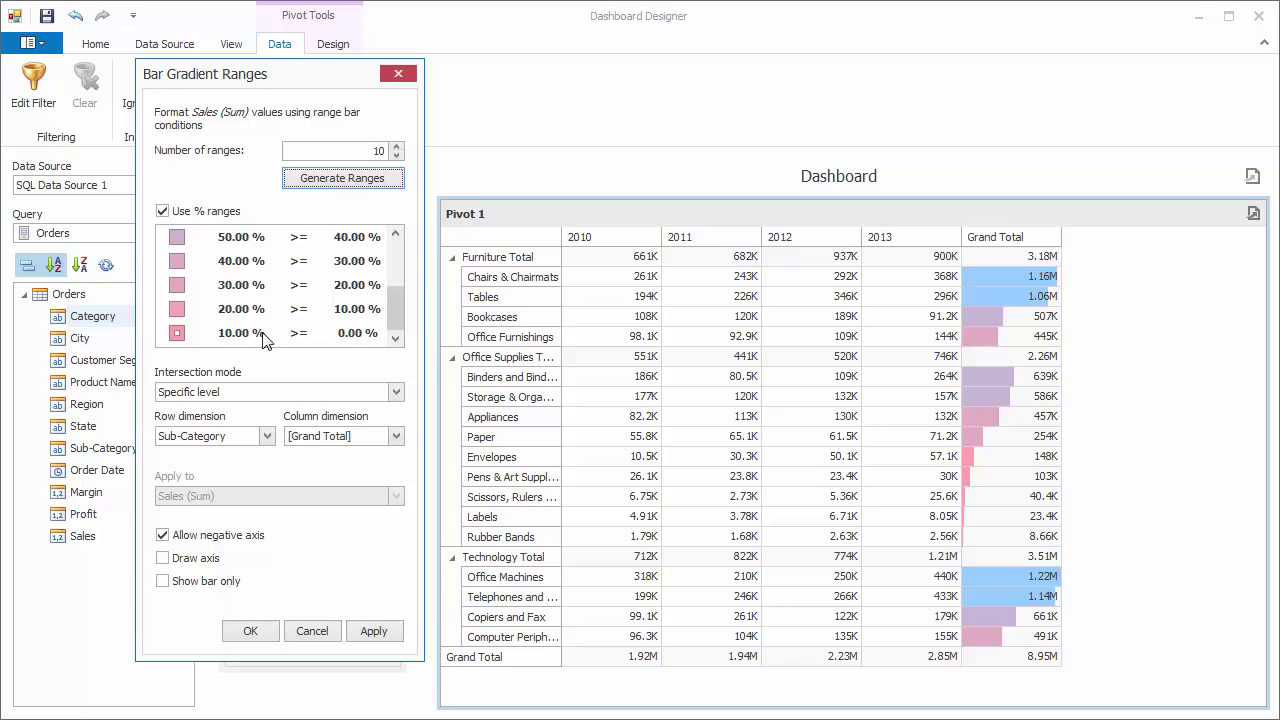
{"action": "left_click", "coordinate": [194, 333]}
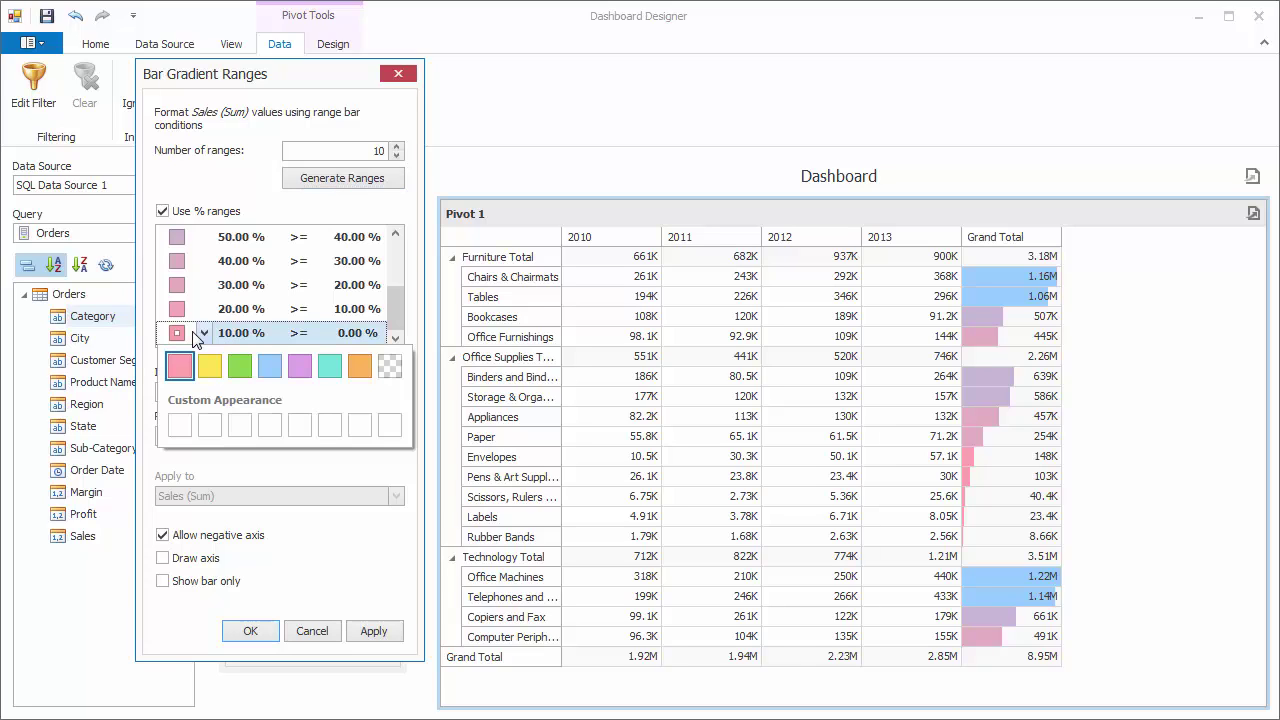
{"action": "left_click", "coordinate": [240, 367]}
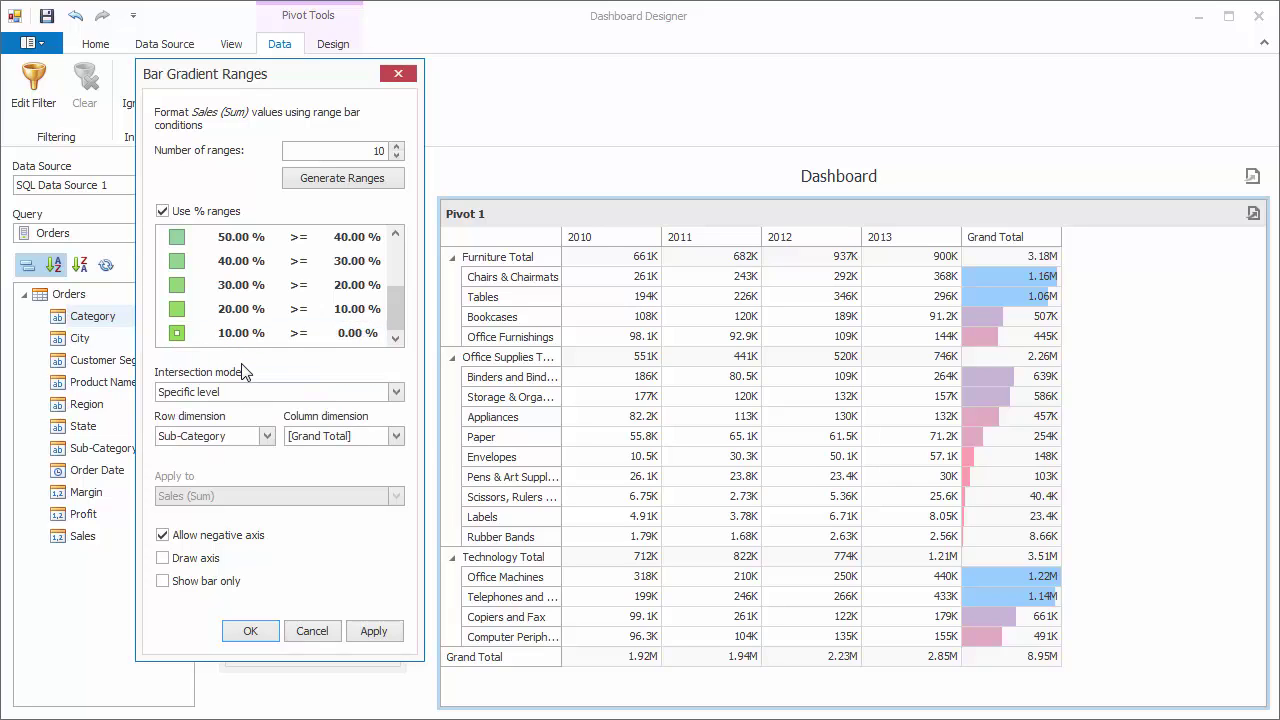
{"action": "left_click", "coordinate": [381, 633]}
{"action": "left_click", "coordinate": [265, 636]}
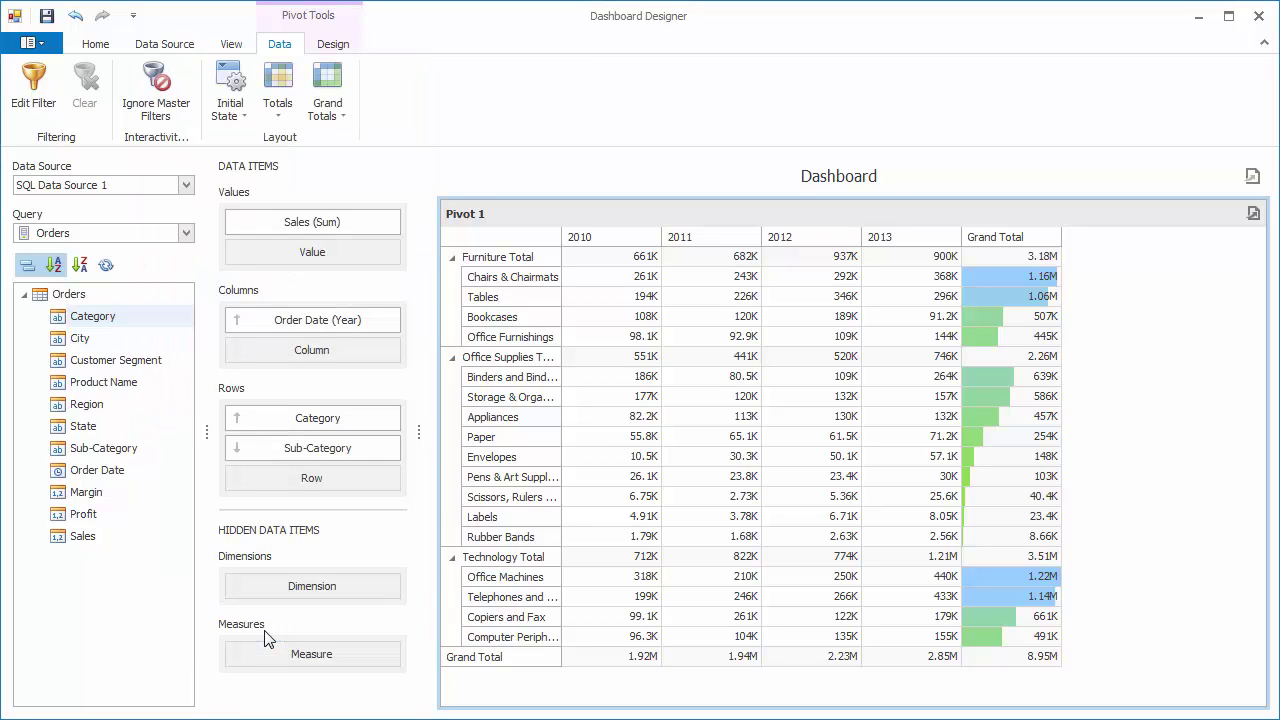